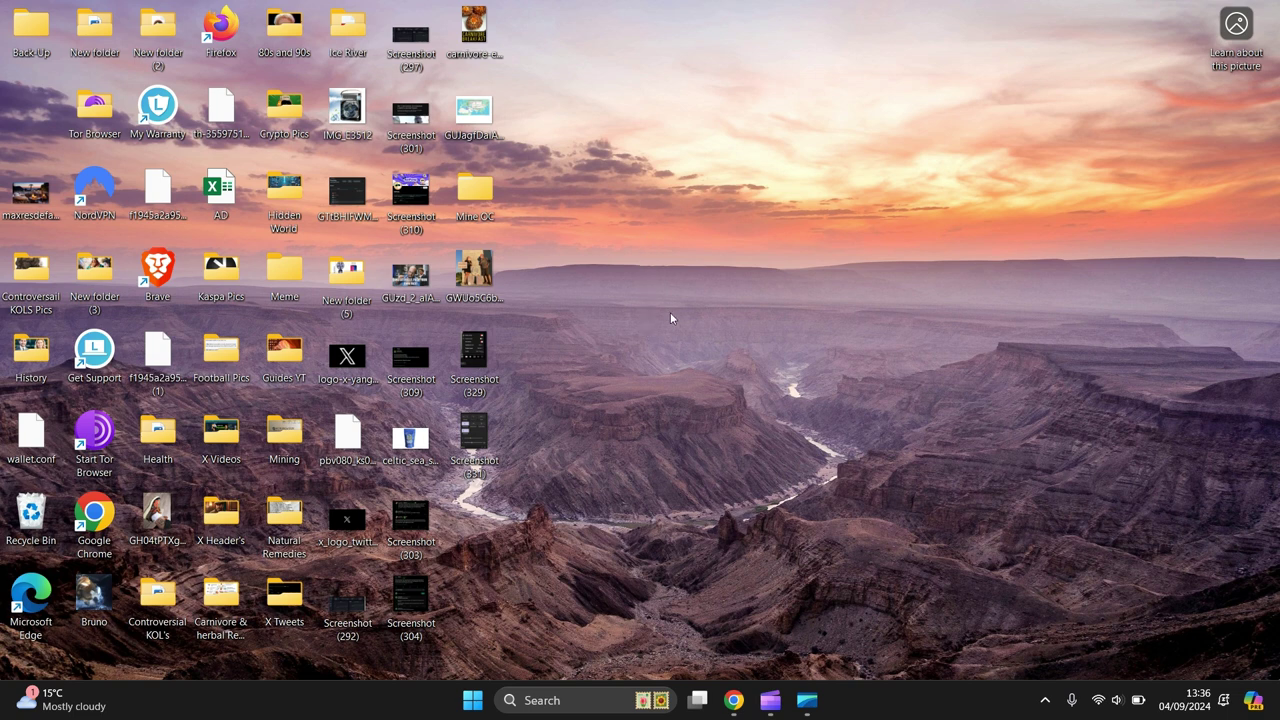
- Open System Configuration by running msconfig from the Run dialog
{"action": "left_click", "coordinate": [473, 702]}
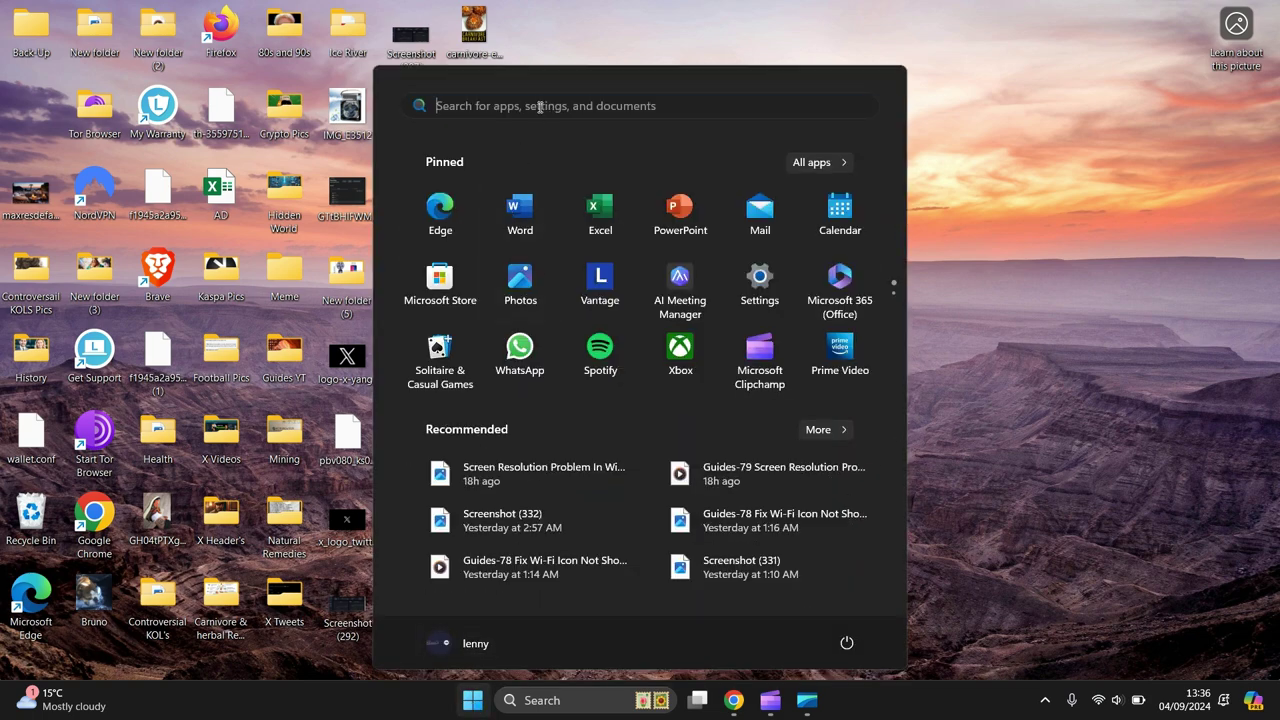
{"action": "left_click", "coordinate": [538, 106]}
{"action": "type", "text": "run"}
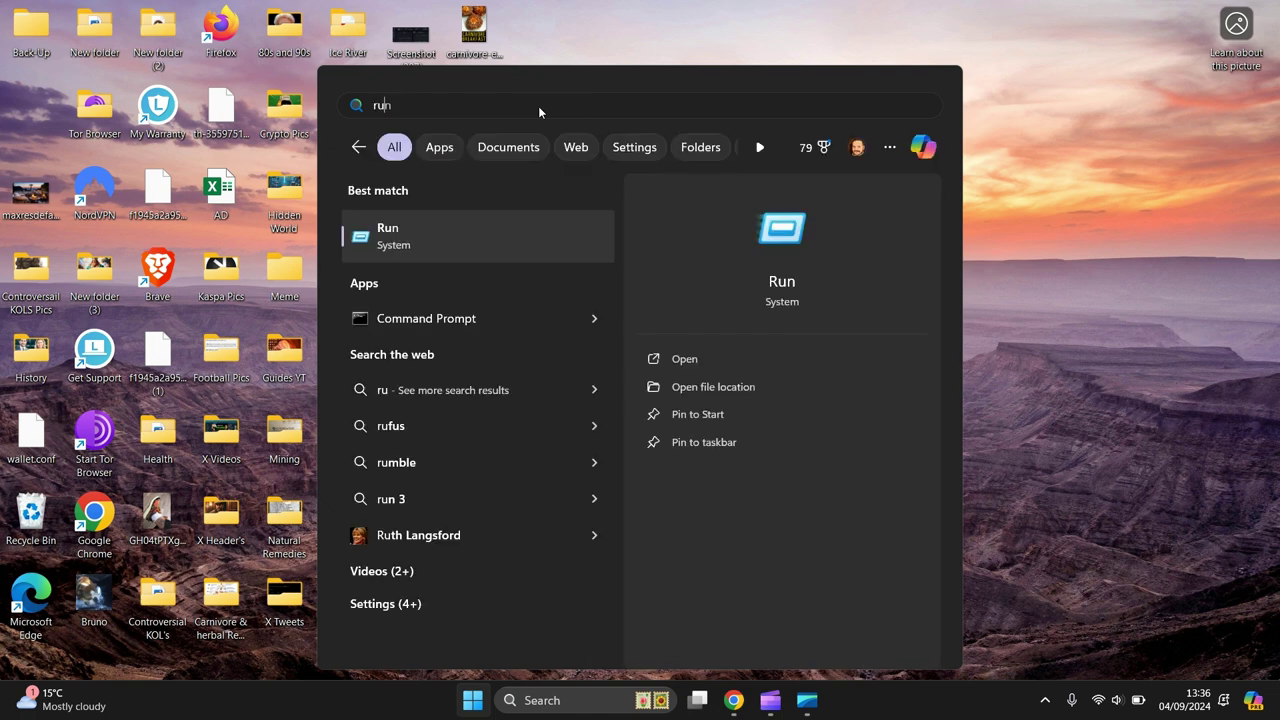
{"action": "left_click", "coordinate": [420, 233]}
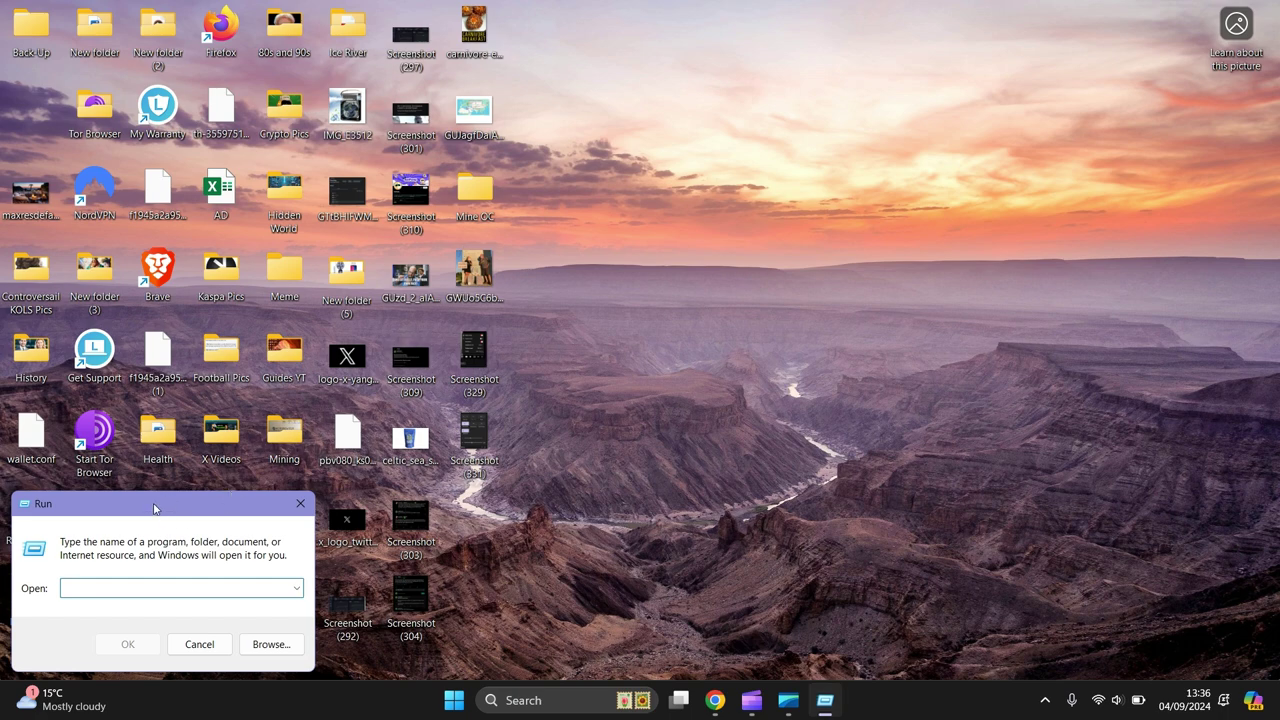
{"action": "left_click_drag", "start_coordinate": [159, 506], "coordinate": [646, 242]}
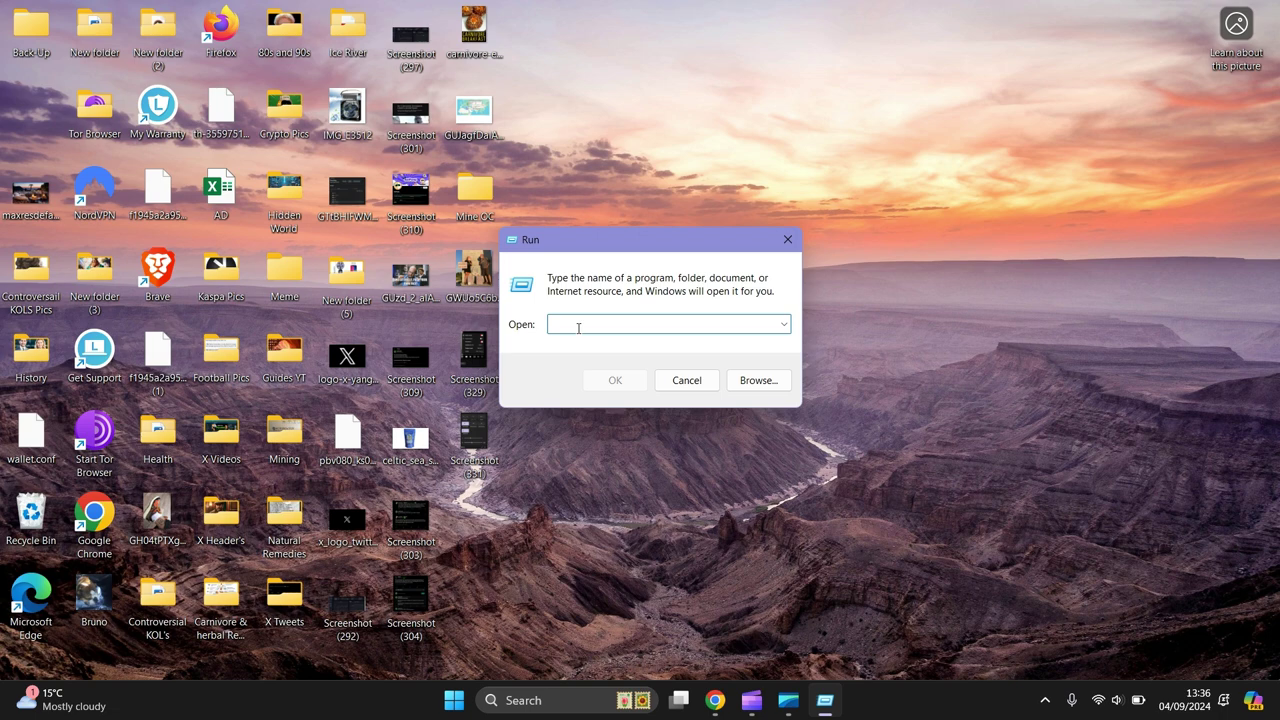
{"action": "type", "text": "msconfig"}
{"action": "left_click", "coordinate": [628, 379]}
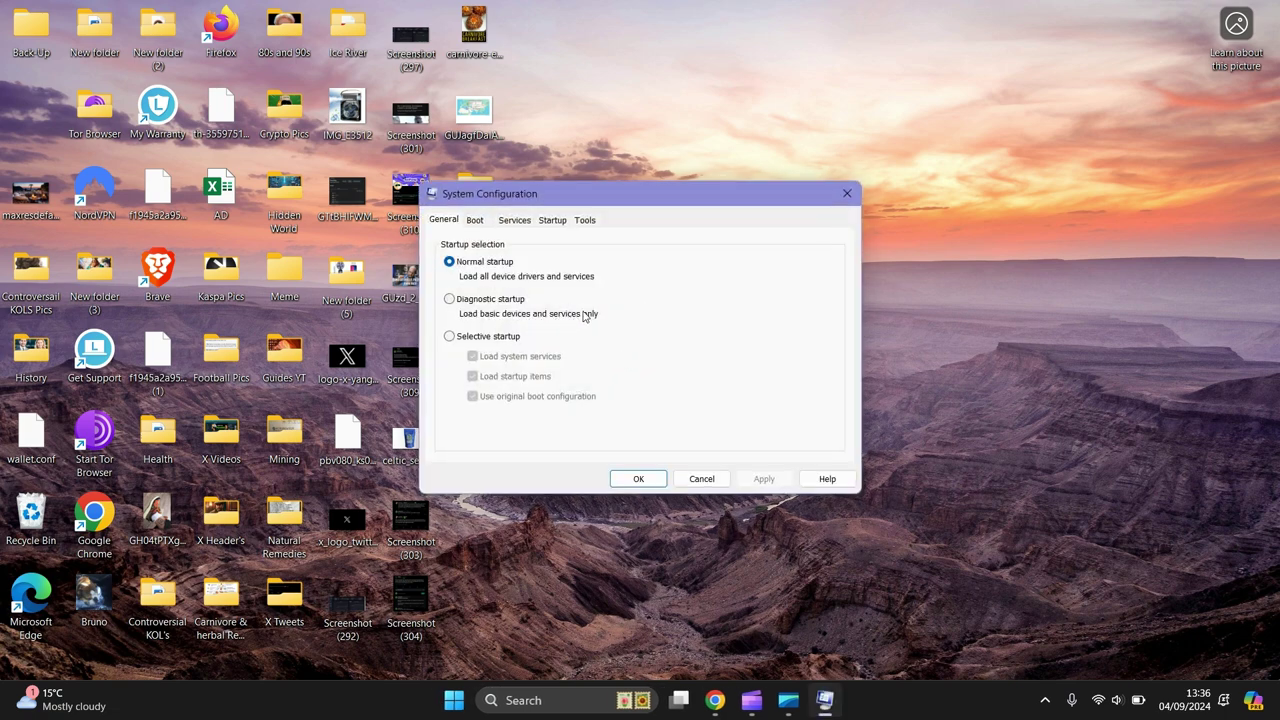
- Hide all Microsoft services, disable all remaining services, apply the change, and exit System Configuration without restarting
{"action": "left_click", "coordinate": [515, 221]}
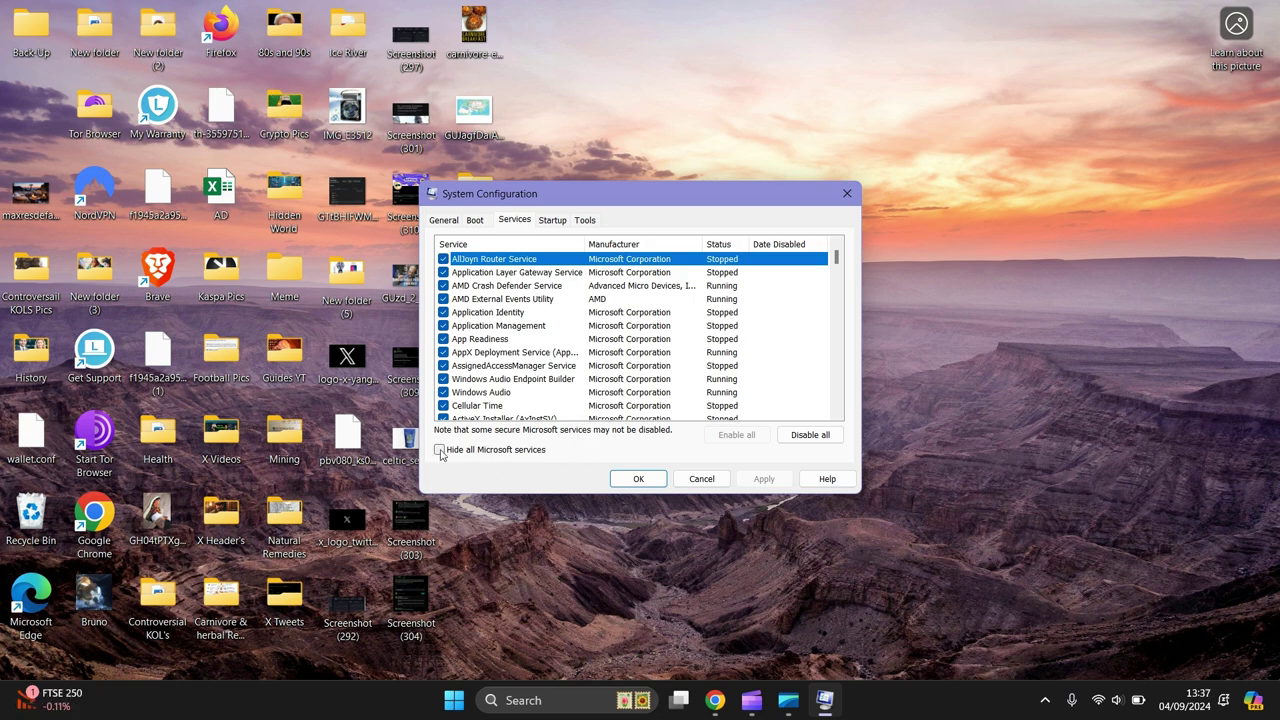
{"action": "left_click", "coordinate": [440, 450]}
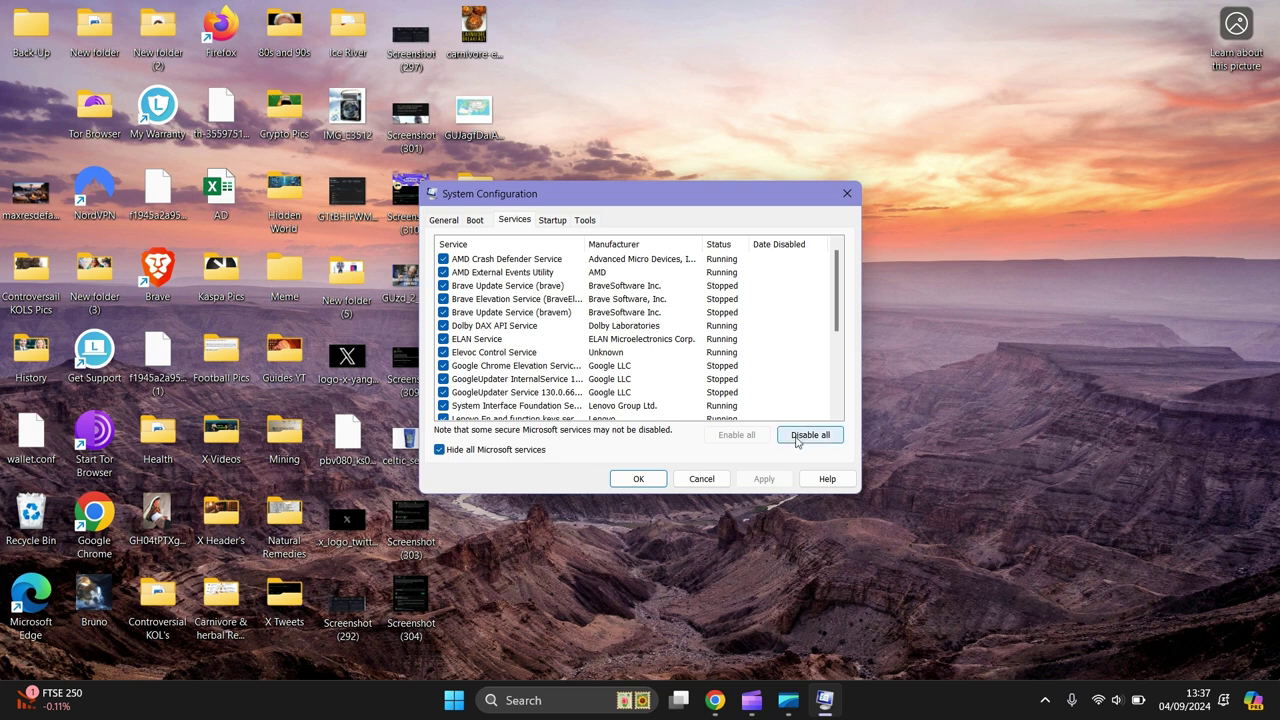
{"action": "left_click", "coordinate": [809, 435]}
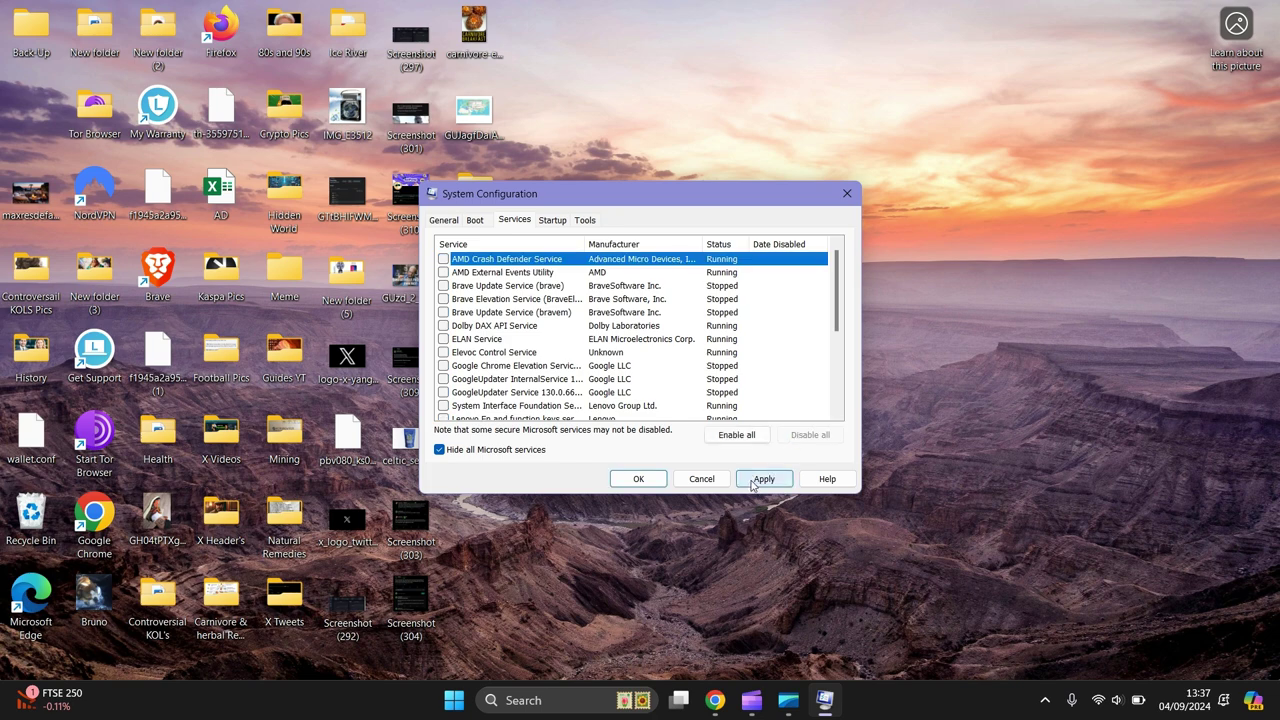
{"action": "left_click", "coordinate": [760, 479]}
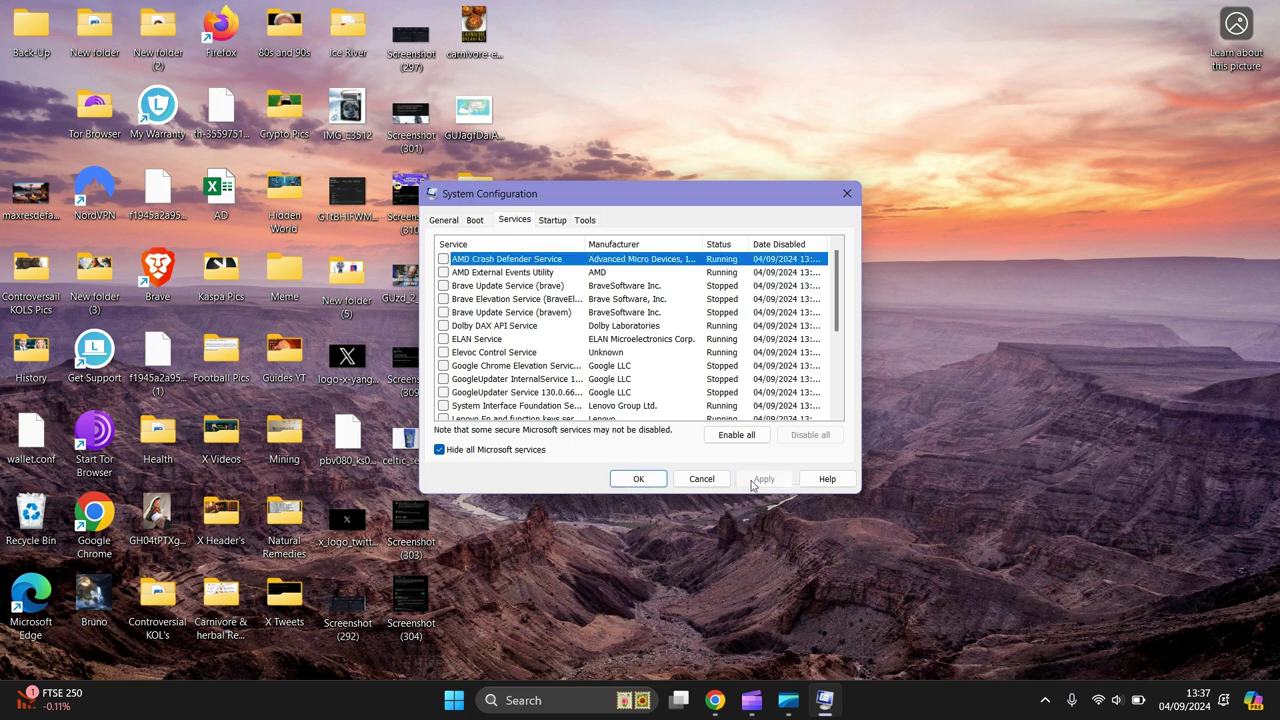
{"action": "left_click", "coordinate": [640, 479]}
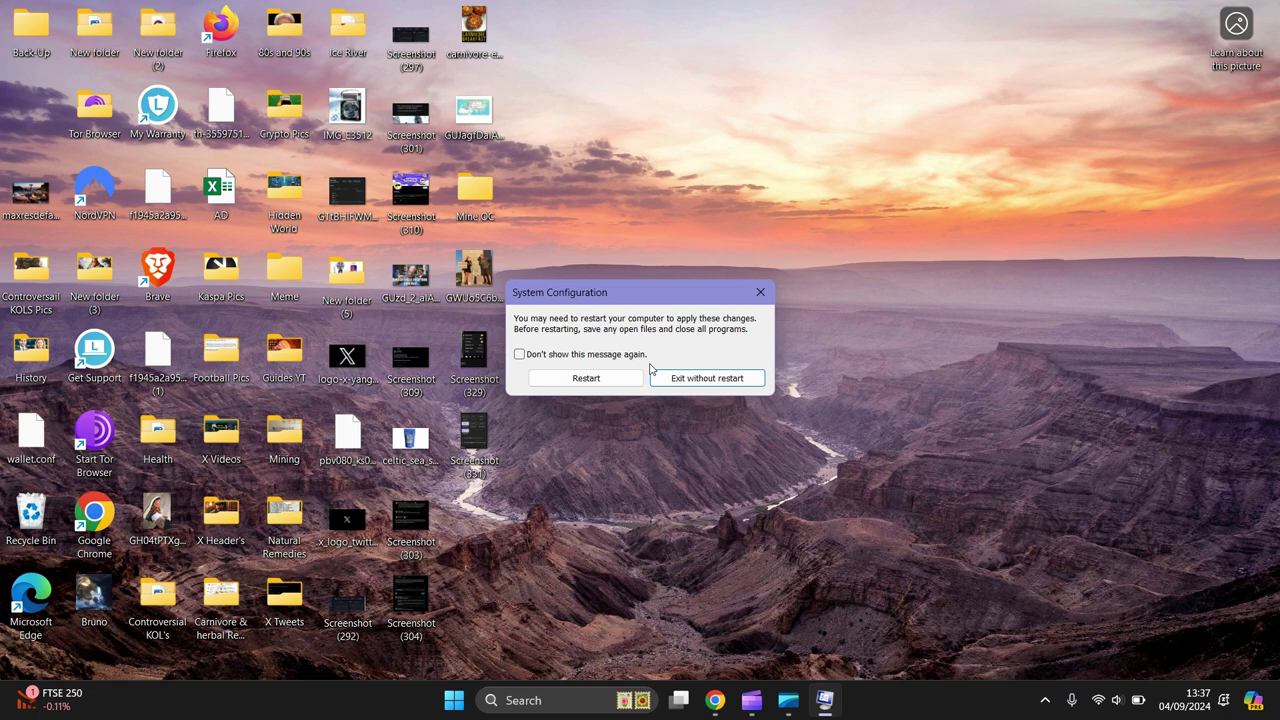
{"action": "left_click", "coordinate": [702, 381]}
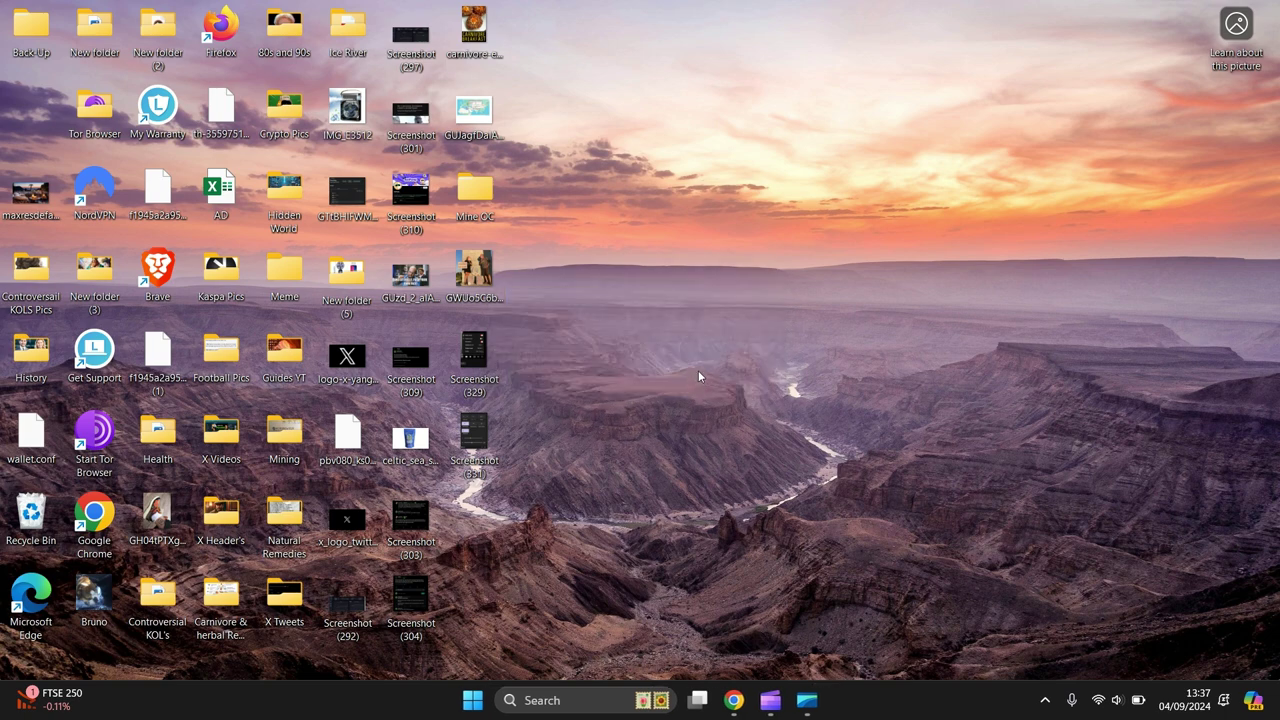
- Switch to Windows Settings and check for available Windows updates
{"action": "left_click", "coordinate": [473, 701]}
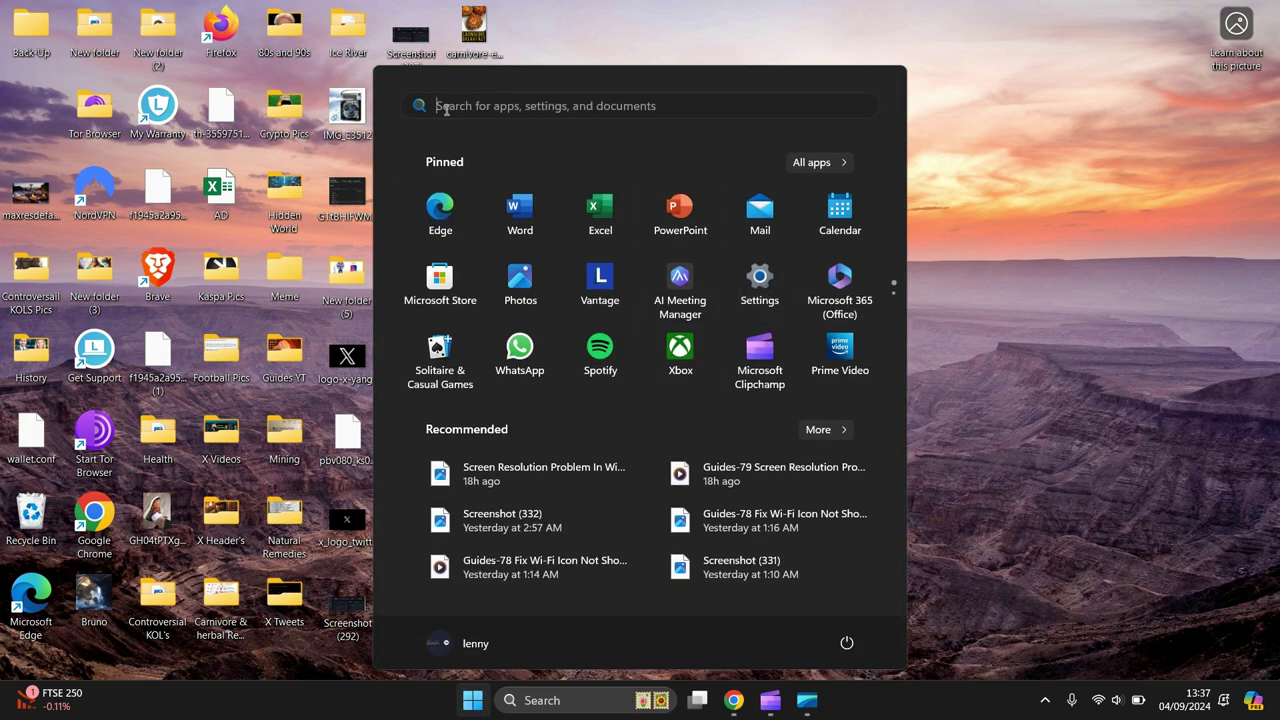
{"action": "left_click", "coordinate": [754, 279]}
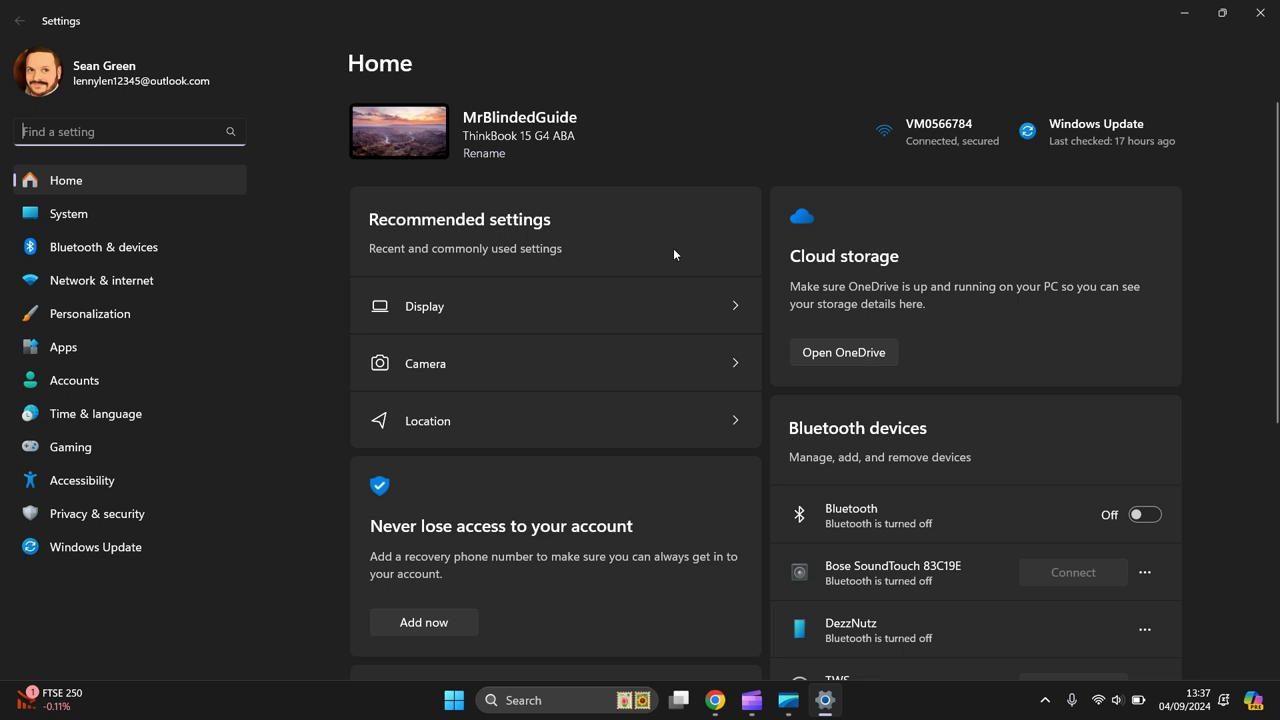
{"action": "left_click", "coordinate": [85, 550]}
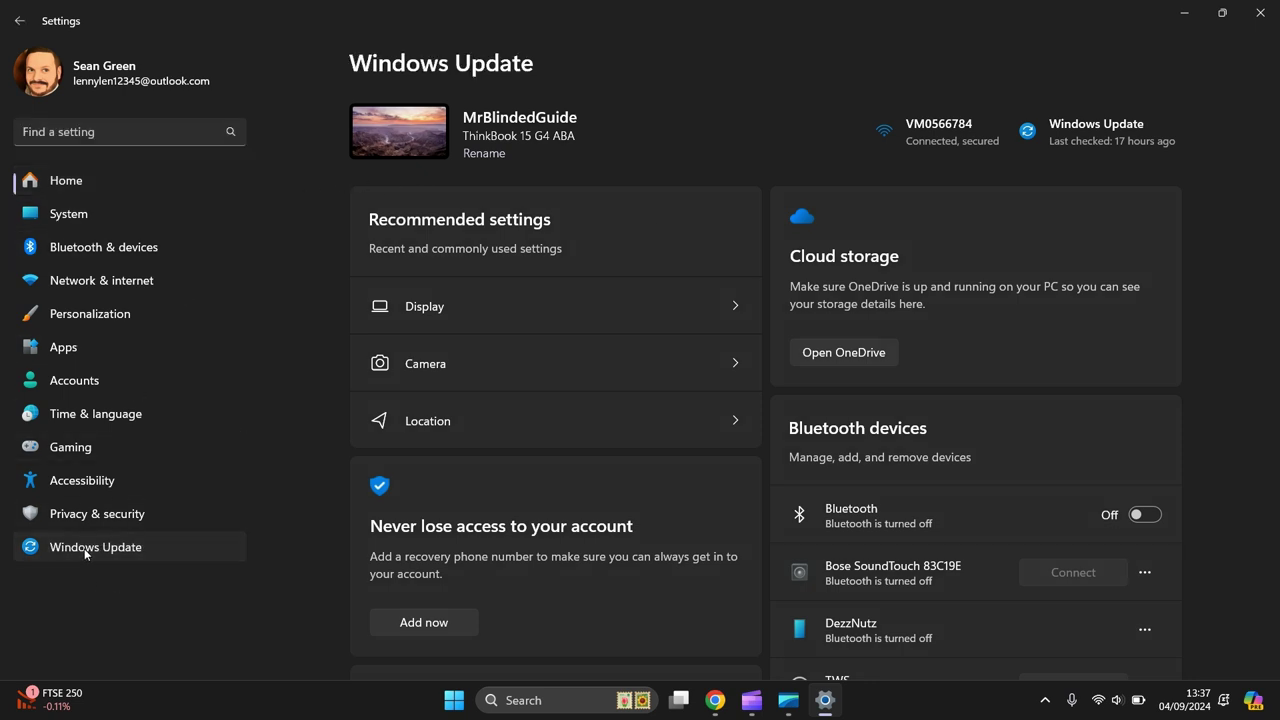
{"action": "left_click", "coordinate": [1122, 141]}
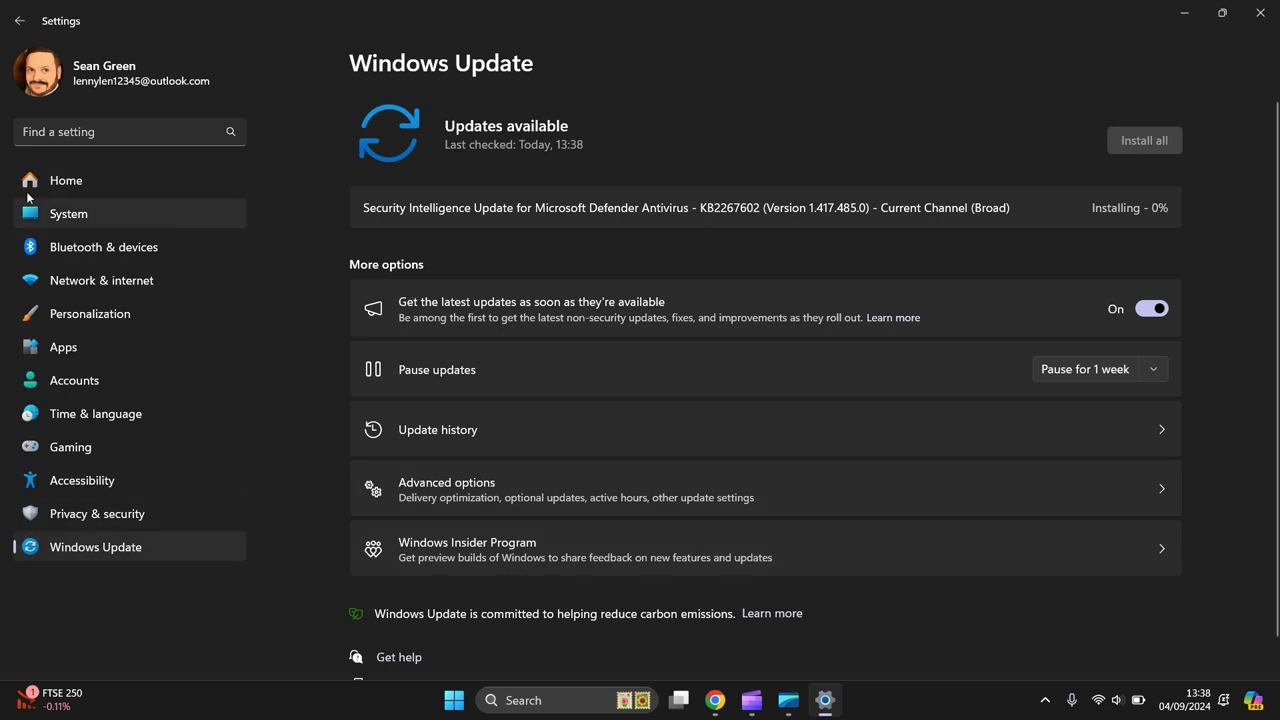
- Uninstall the Xbox app from the list of installed apps
{"action": "left_click", "coordinate": [71, 349]}
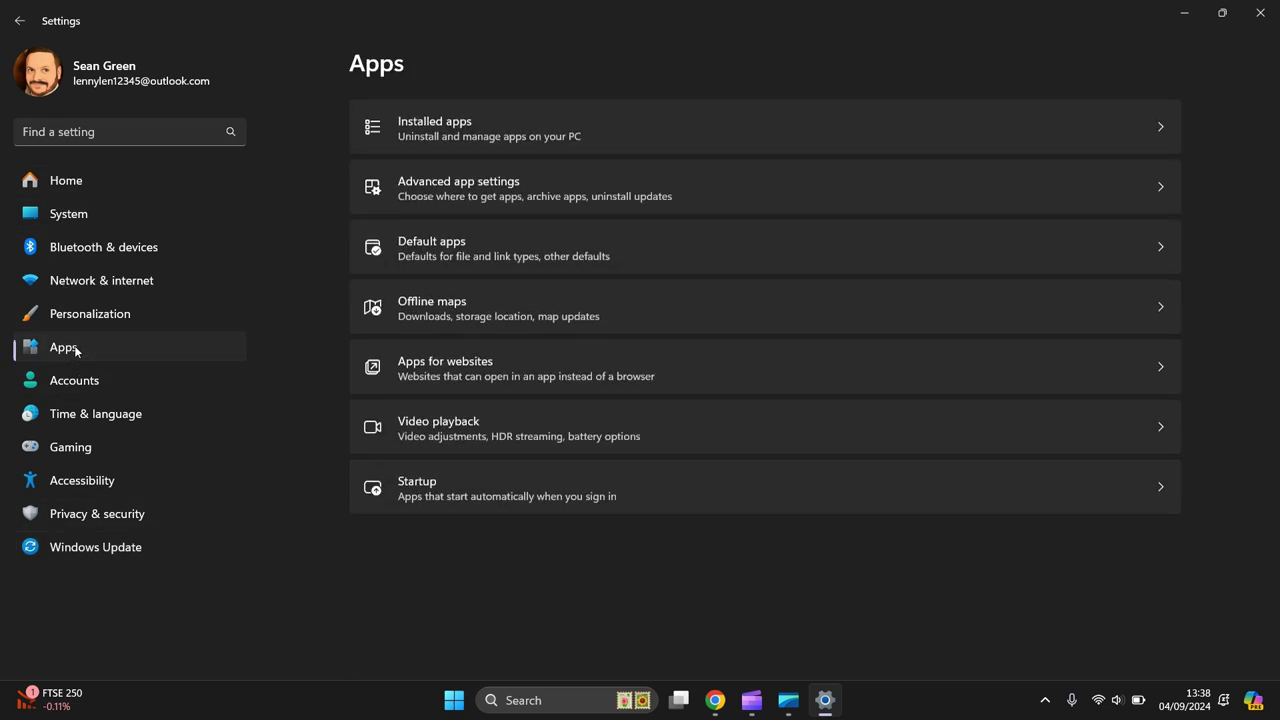
{"action": "left_click", "coordinate": [545, 129]}
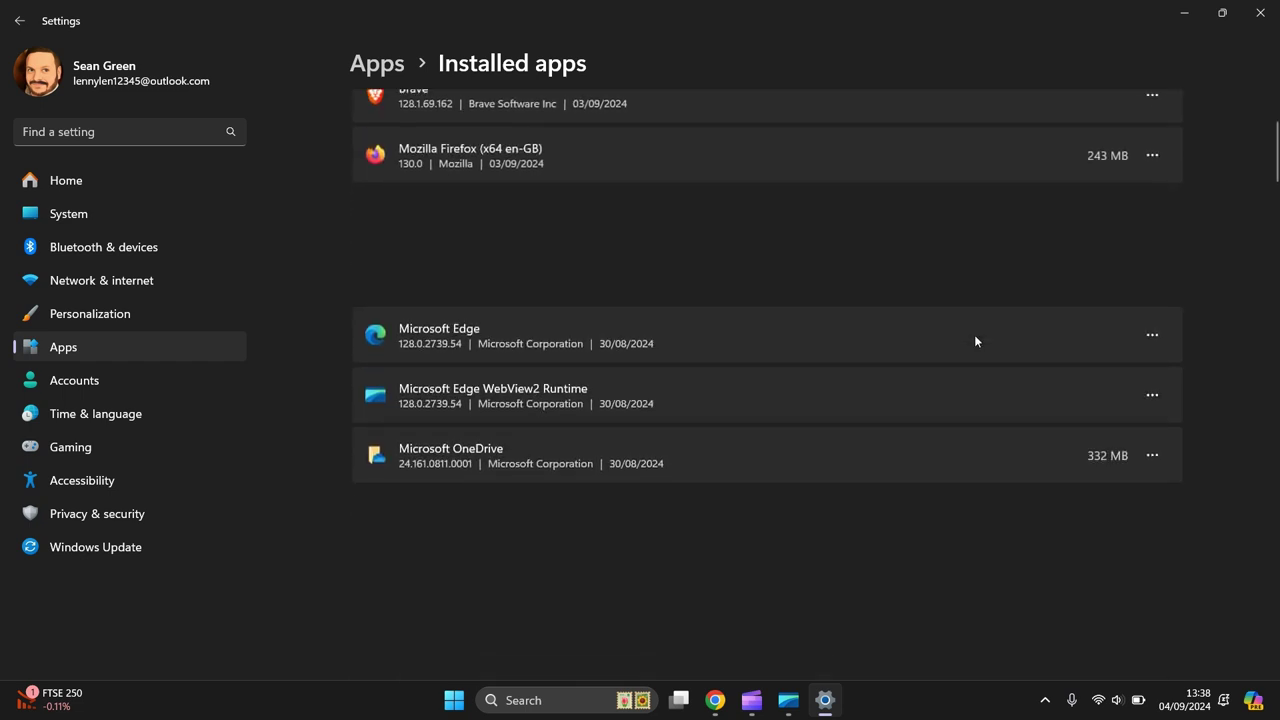
{"action": "scroll", "coordinate": [874, 329], "scroll_direction": "down", "scroll_amount": 4}
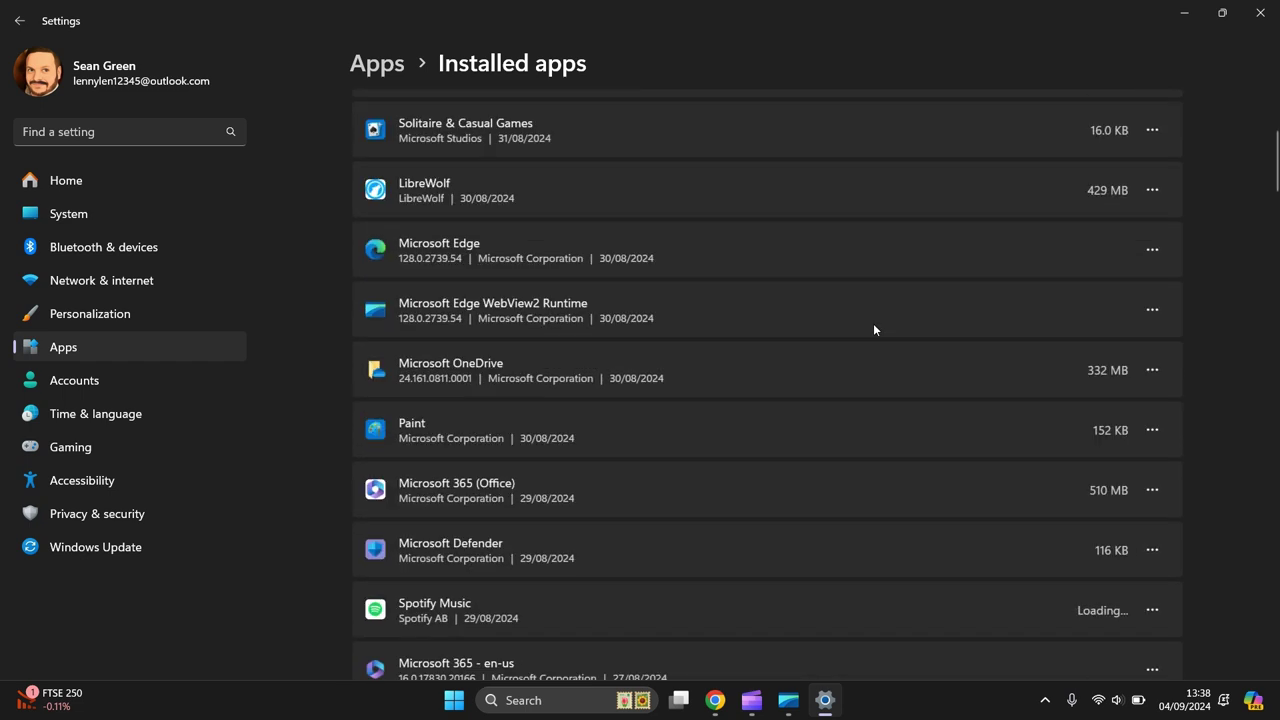
{"action": "scroll", "coordinate": [874, 329], "scroll_direction": "down", "scroll_amount": 7}
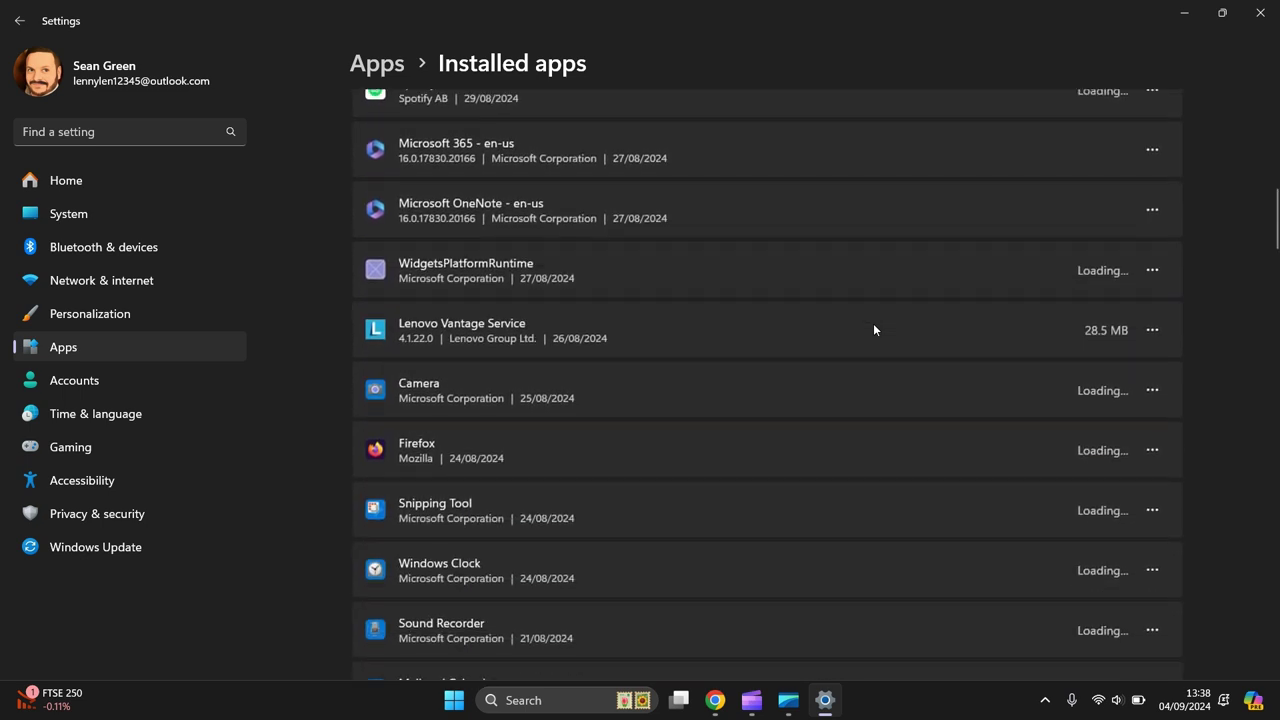
{"action": "scroll", "coordinate": [873, 329], "scroll_direction": "down", "scroll_amount": 4}
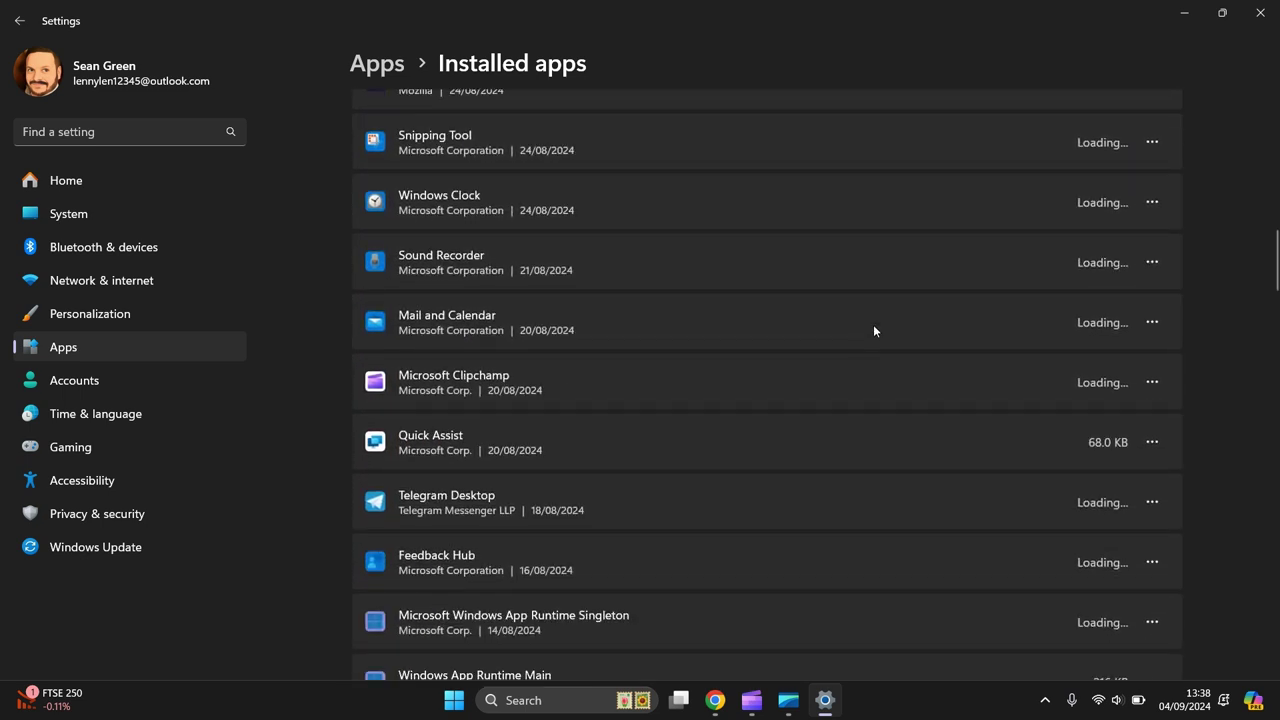
{"action": "scroll", "coordinate": [873, 329], "scroll_direction": "down", "scroll_amount": 4}
{"action": "scroll", "coordinate": [873, 329], "scroll_direction": "up", "scroll_amount": 1}
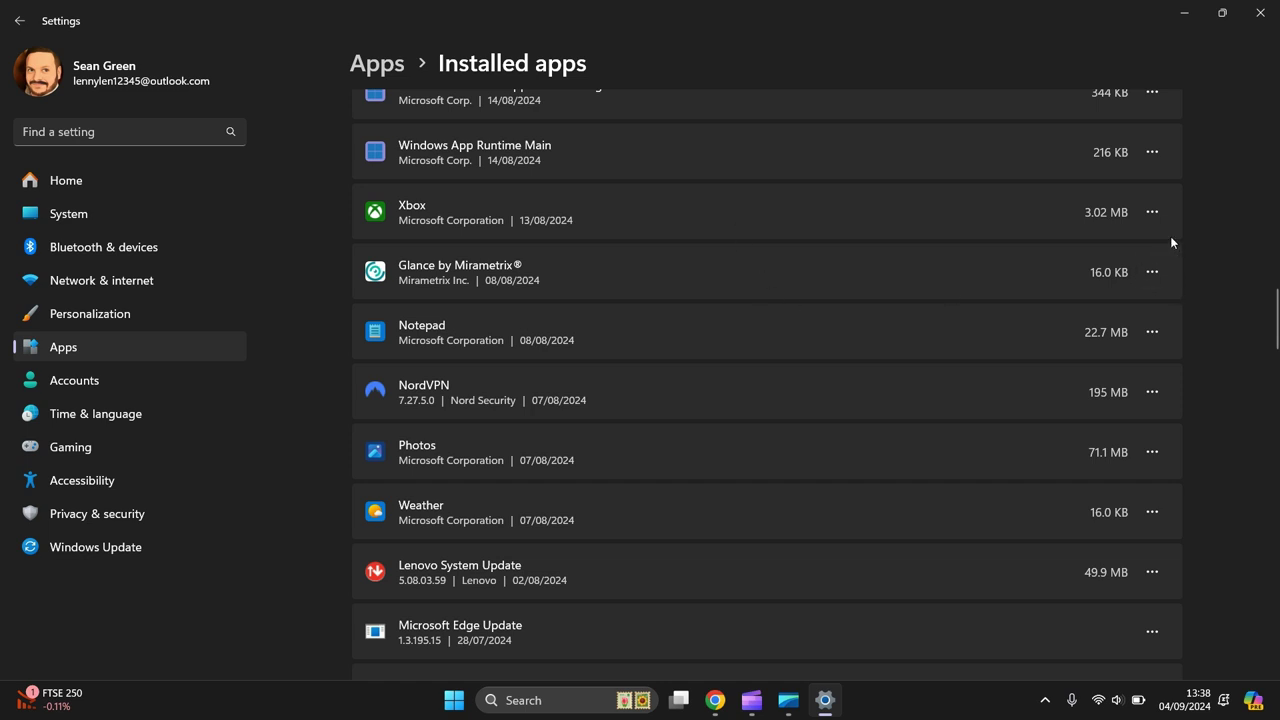
{"action": "left_click", "coordinate": [1152, 212]}
{"action": "left_click", "coordinate": [1001, 302]}
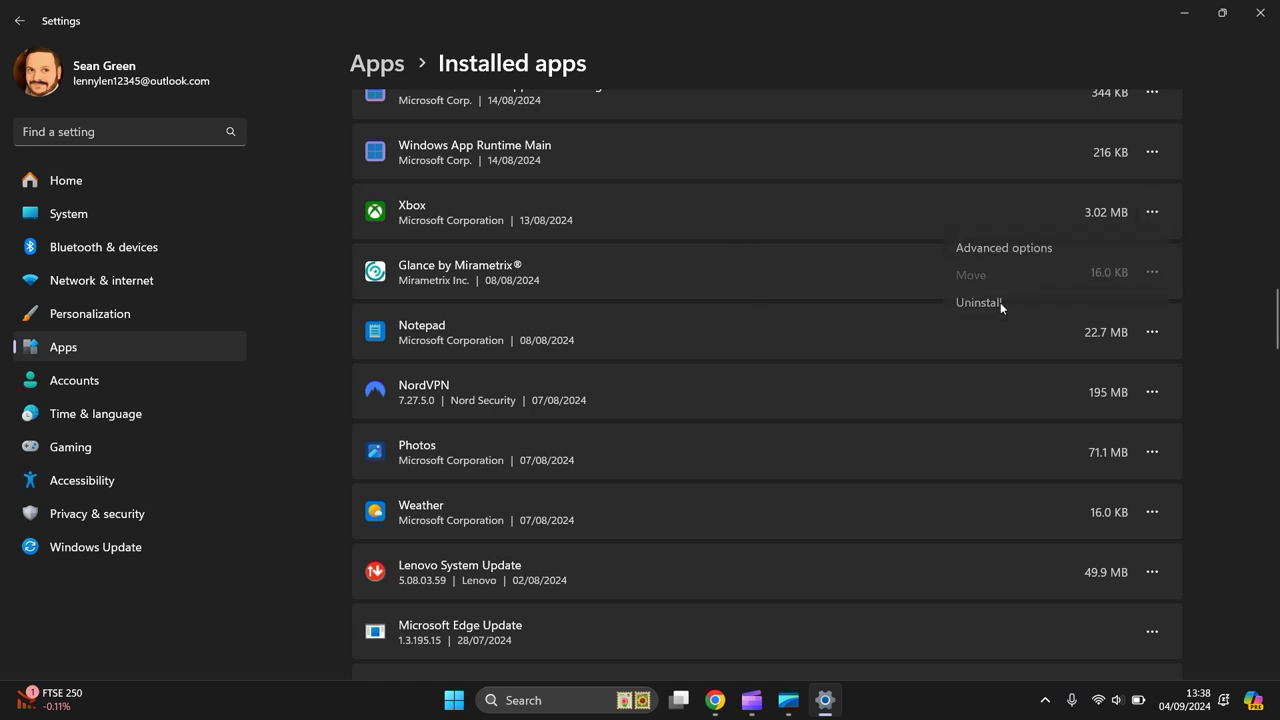
{"action": "left_click", "coordinate": [1120, 303]}
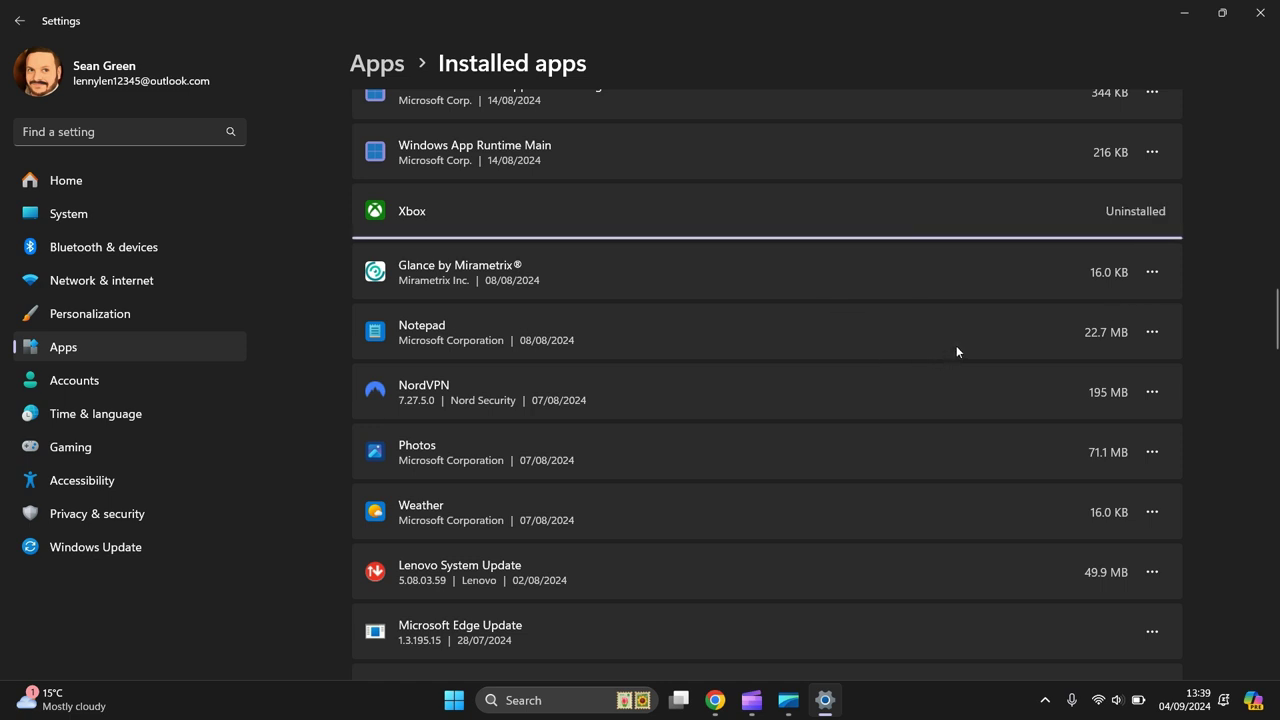
- Uninstall the Calculator app from the installed apps and close Settings
{"action": "scroll", "coordinate": [956, 345], "scroll_direction": "down", "scroll_amount": 5}
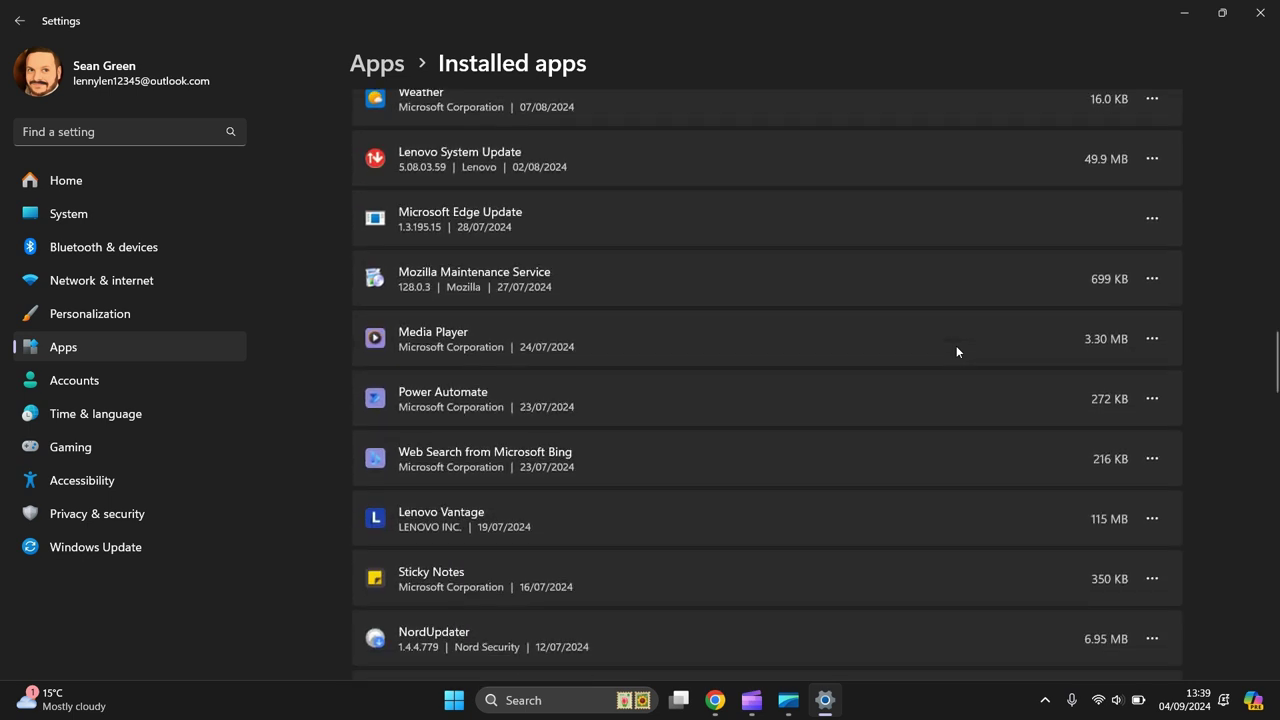
{"action": "scroll", "coordinate": [956, 346], "scroll_direction": "down", "scroll_amount": 3}
{"action": "scroll", "coordinate": [956, 345], "scroll_direction": "down", "scroll_amount": 4}
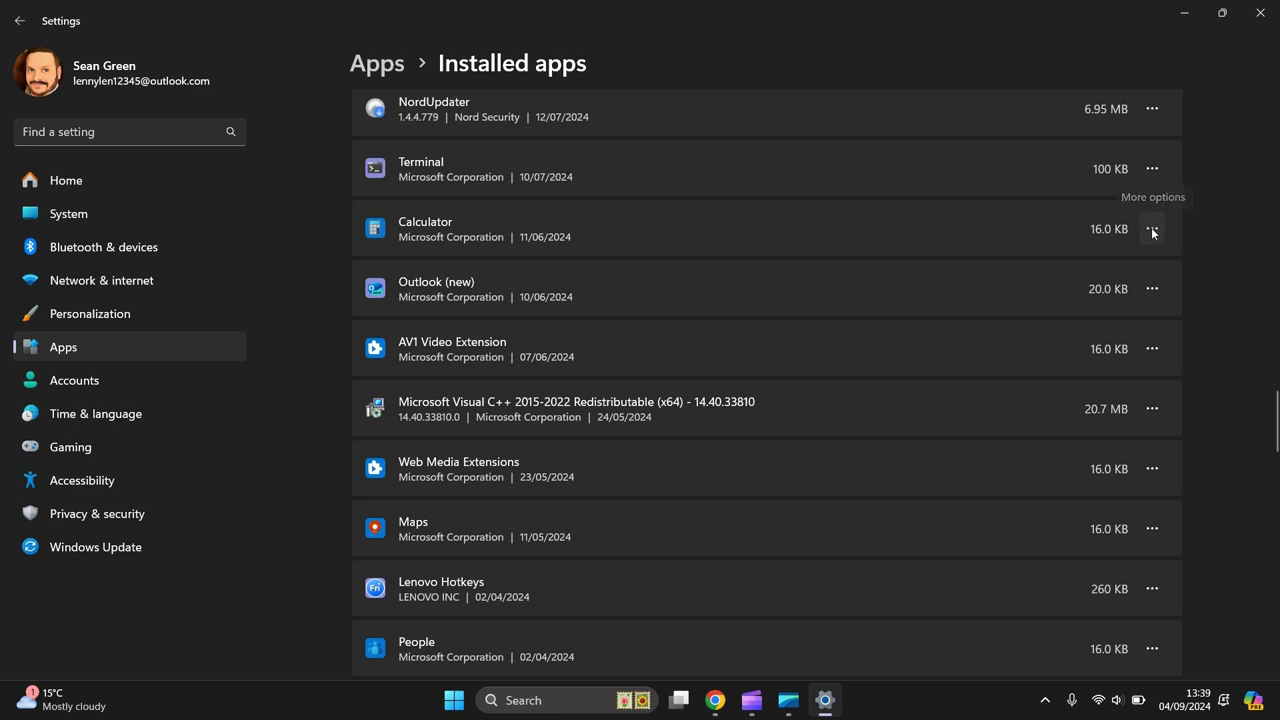
{"action": "left_click", "coordinate": [1152, 229]}
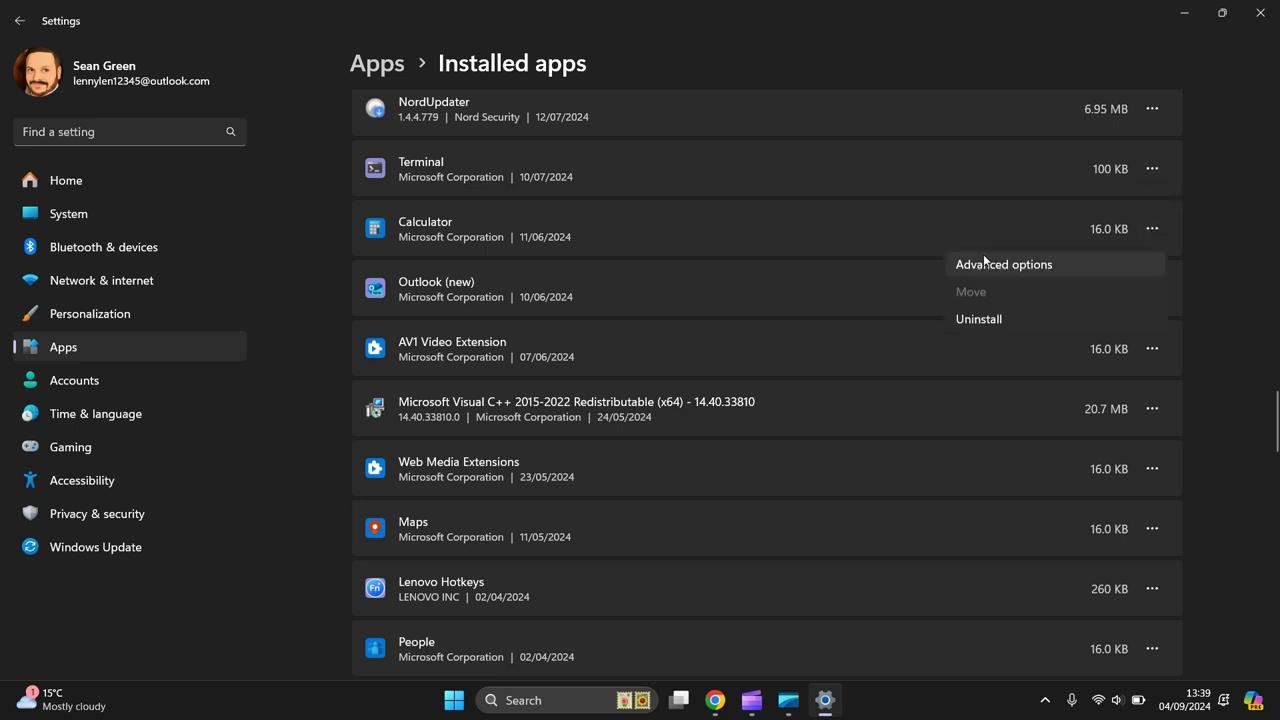
{"action": "left_click", "coordinate": [968, 320]}
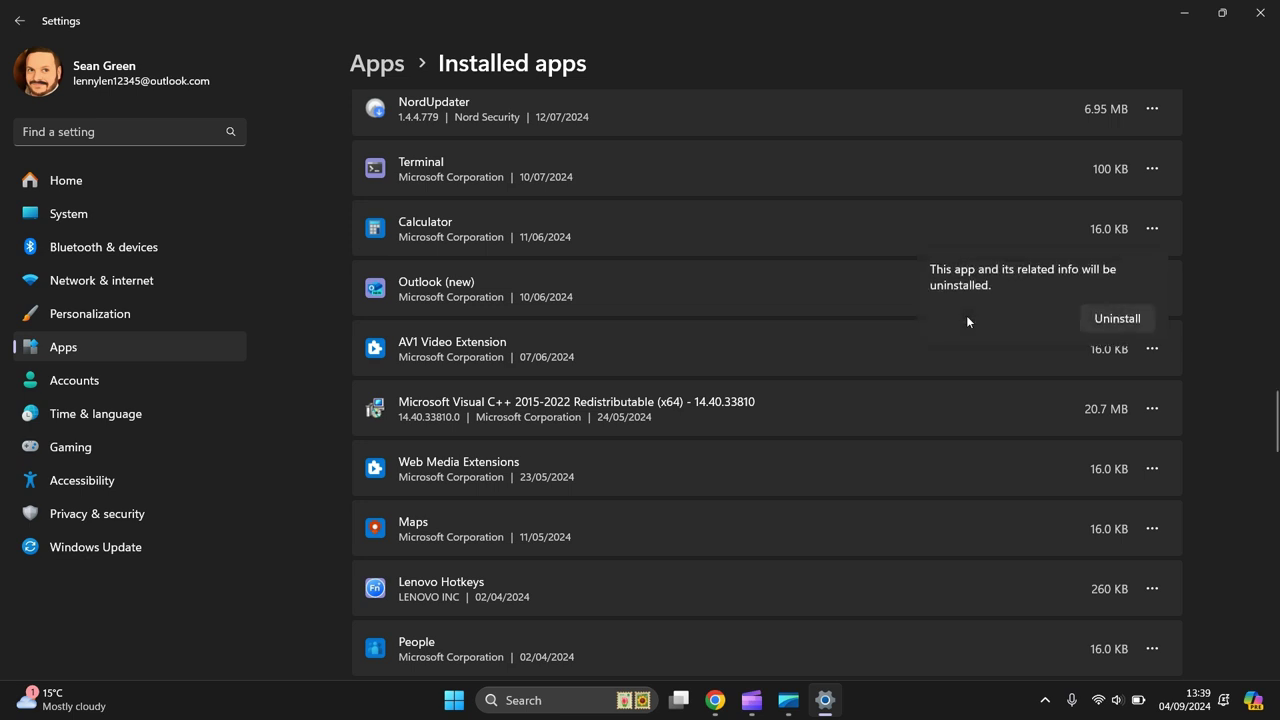
{"action": "left_click", "coordinate": [1110, 320]}
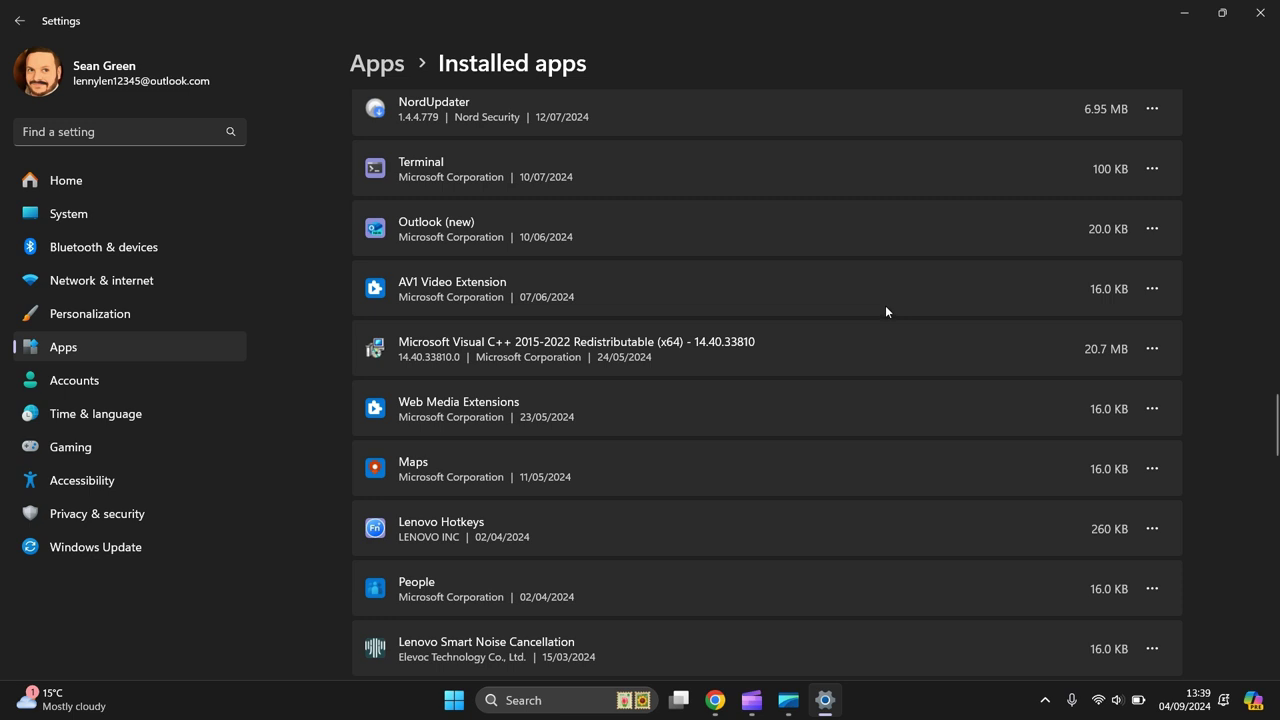
{"action": "left_click", "coordinate": [1260, 18]}
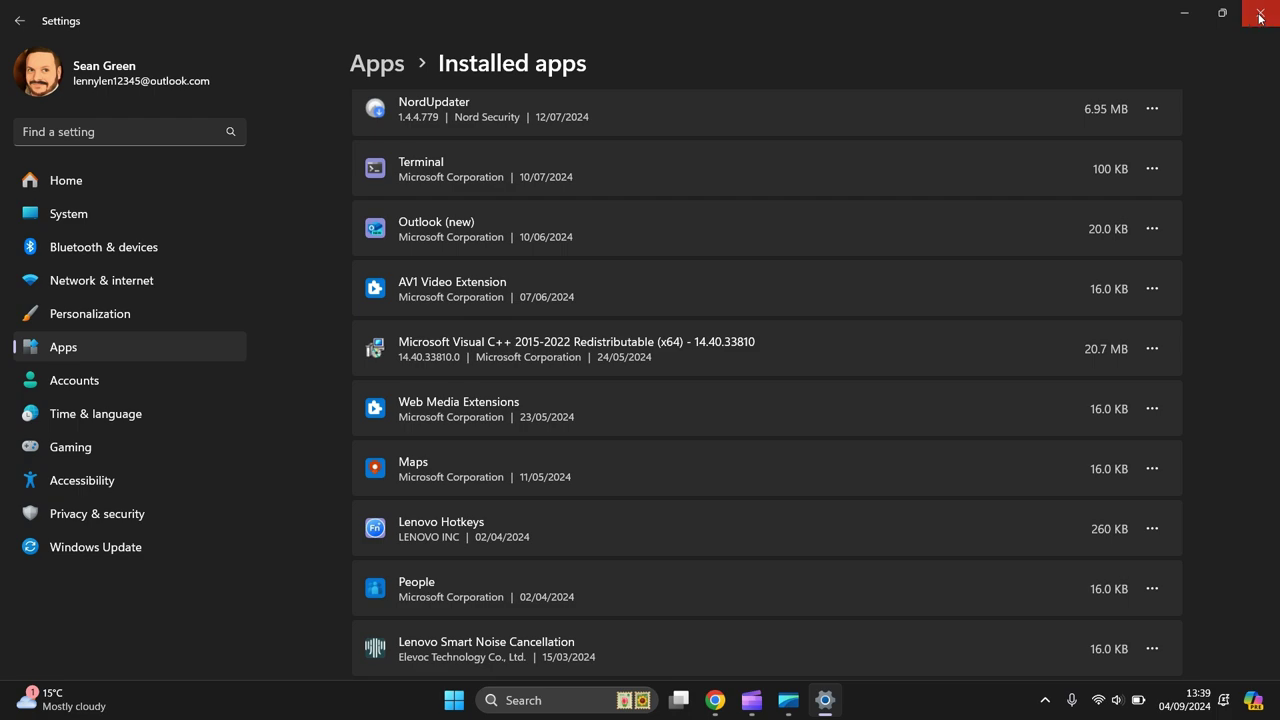
- Open File Explorer and go to This PC to show the computer's drives
{"action": "left_click", "coordinate": [473, 701]}
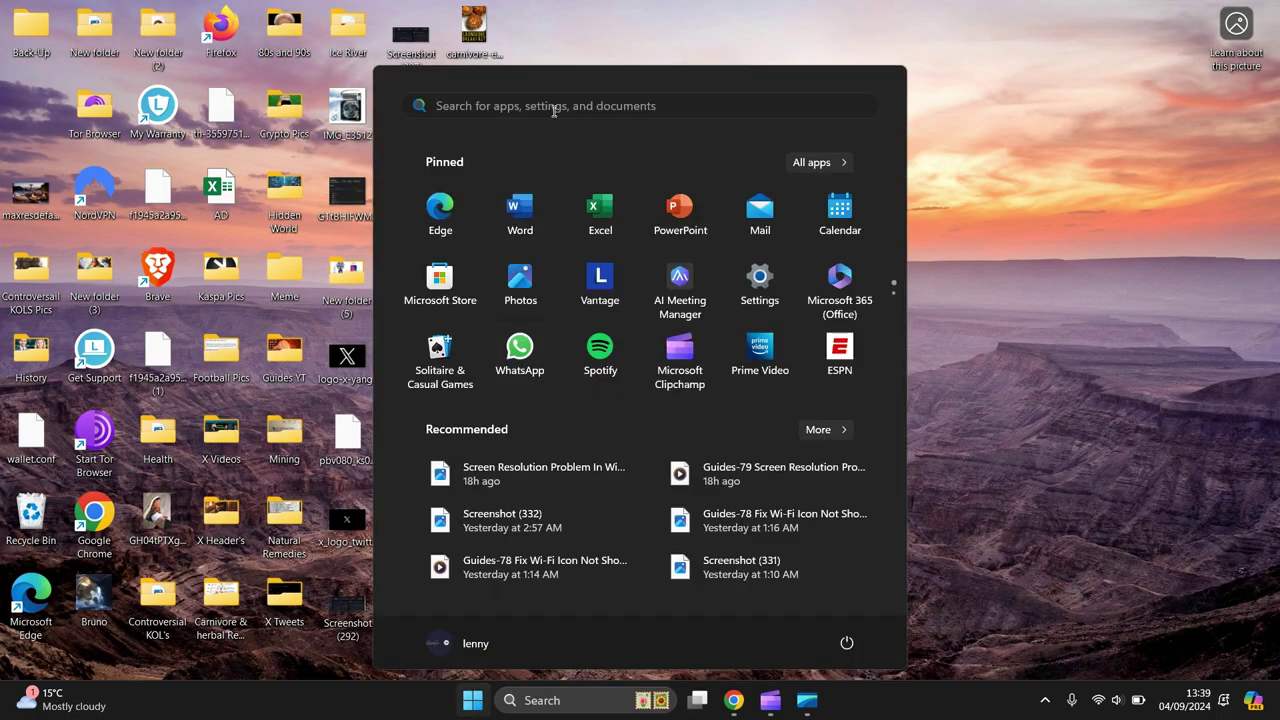
{"action": "type", "text": "explo"}
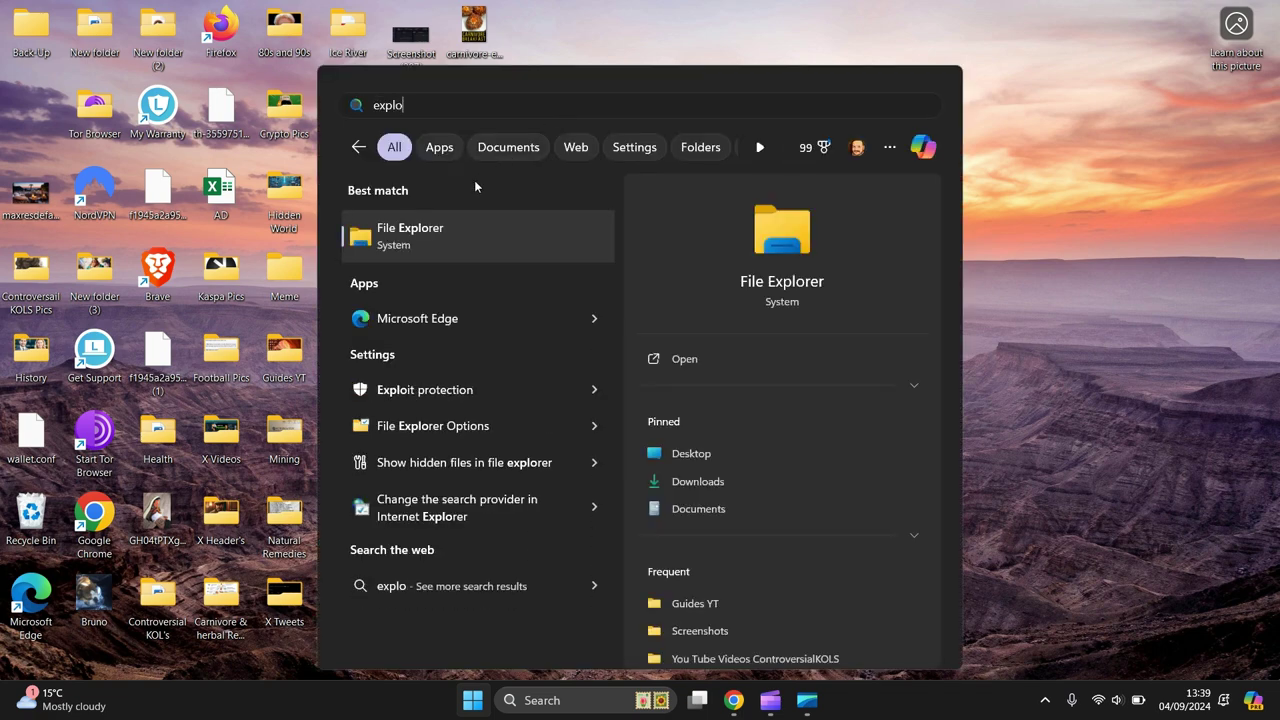
{"action": "left_click", "coordinate": [432, 236]}
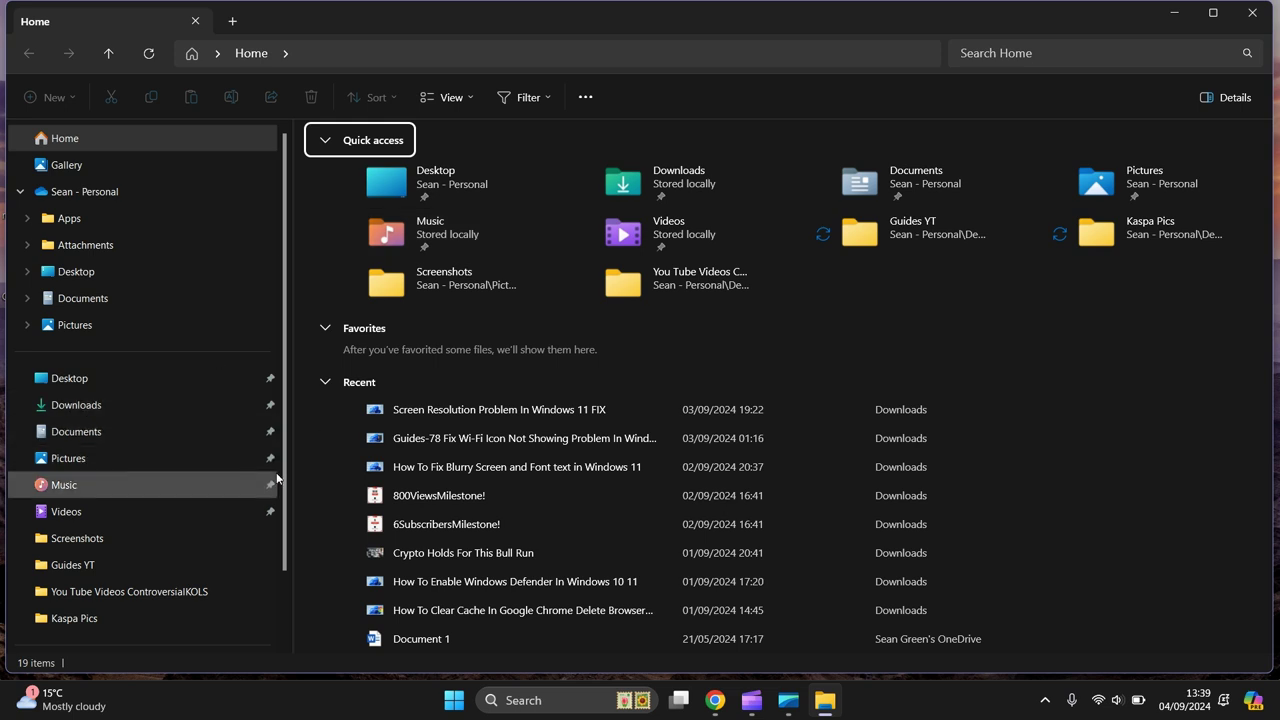
{"action": "scroll", "coordinate": [260, 460], "scroll_direction": "down", "scroll_amount": 2}
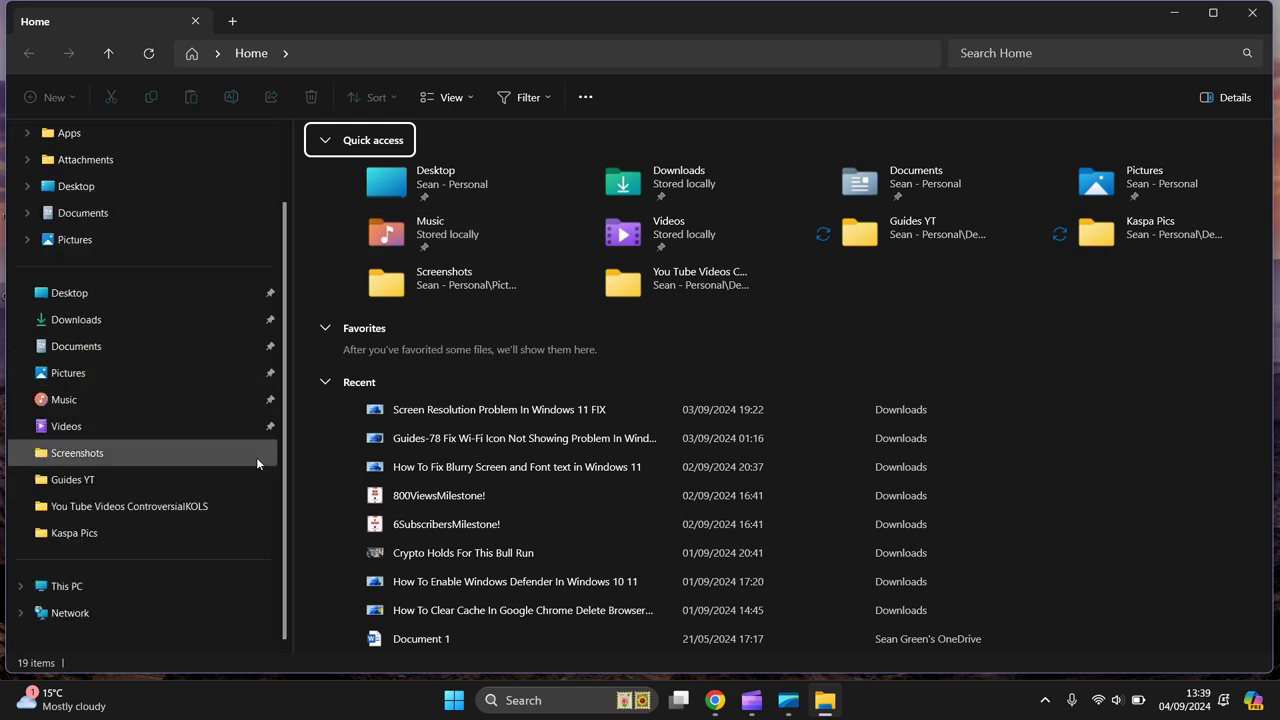
{"action": "left_click", "coordinate": [91, 587]}
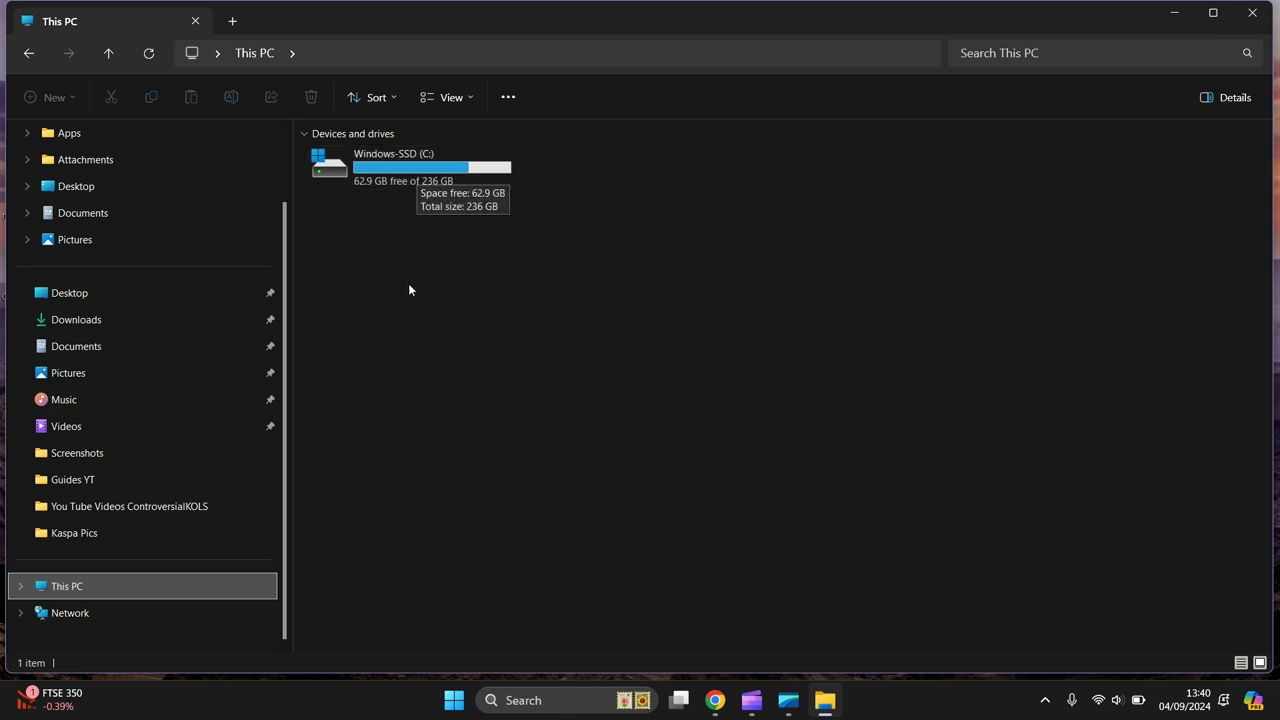
- Start an error-checking scan of the Windows-SSD (C:) drive, cancel it partway, and close the drive's properties
{"action": "left_click", "coordinate": [404, 170]}
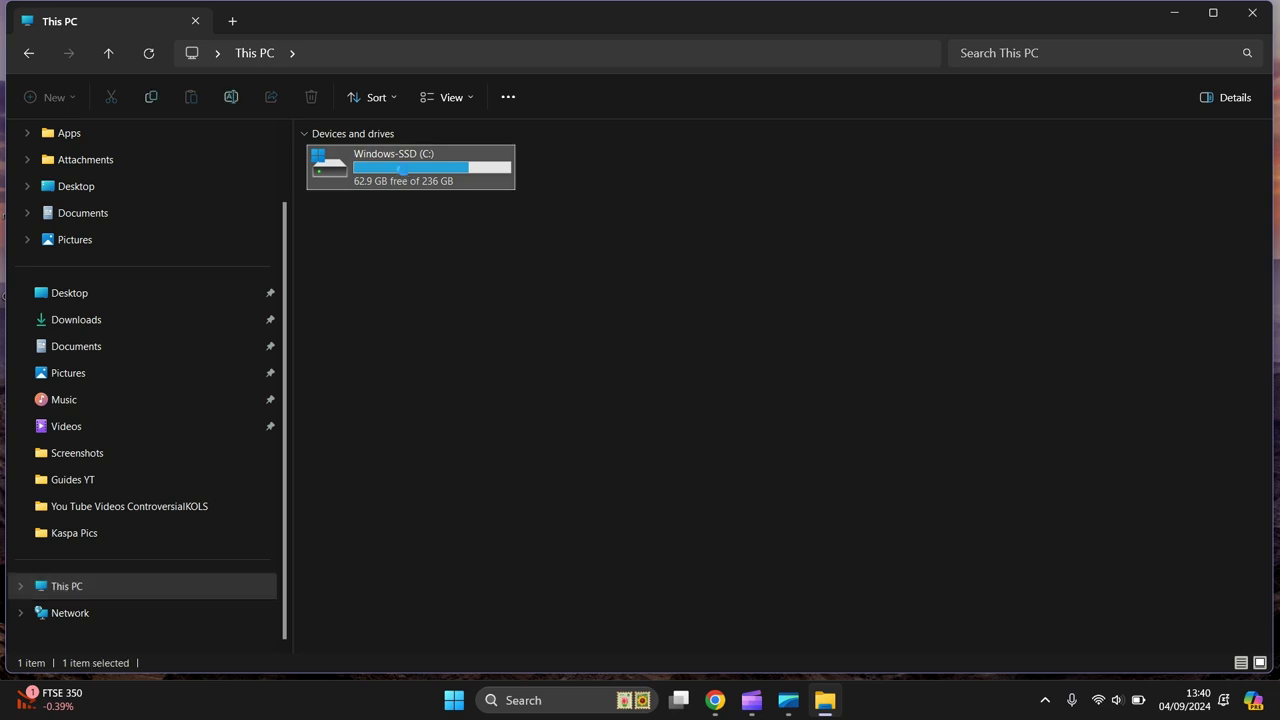
{"action": "right_click", "coordinate": [404, 170]}
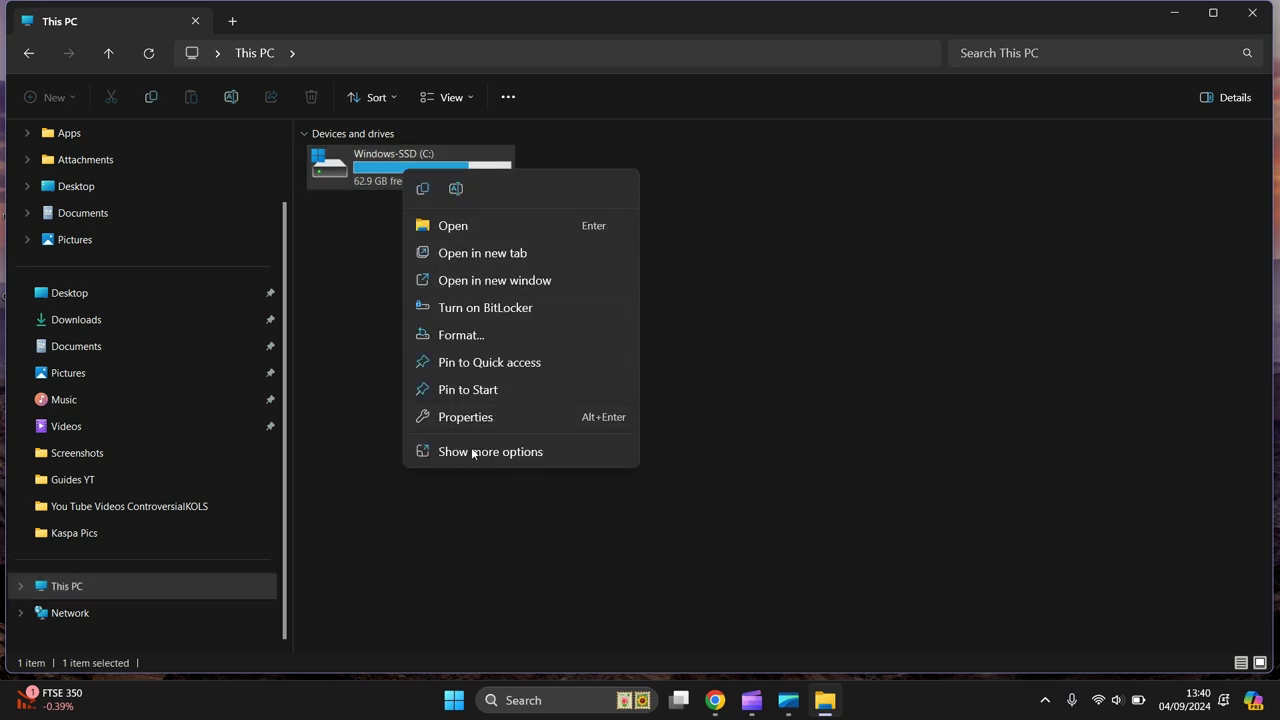
{"action": "left_click", "coordinate": [475, 417]}
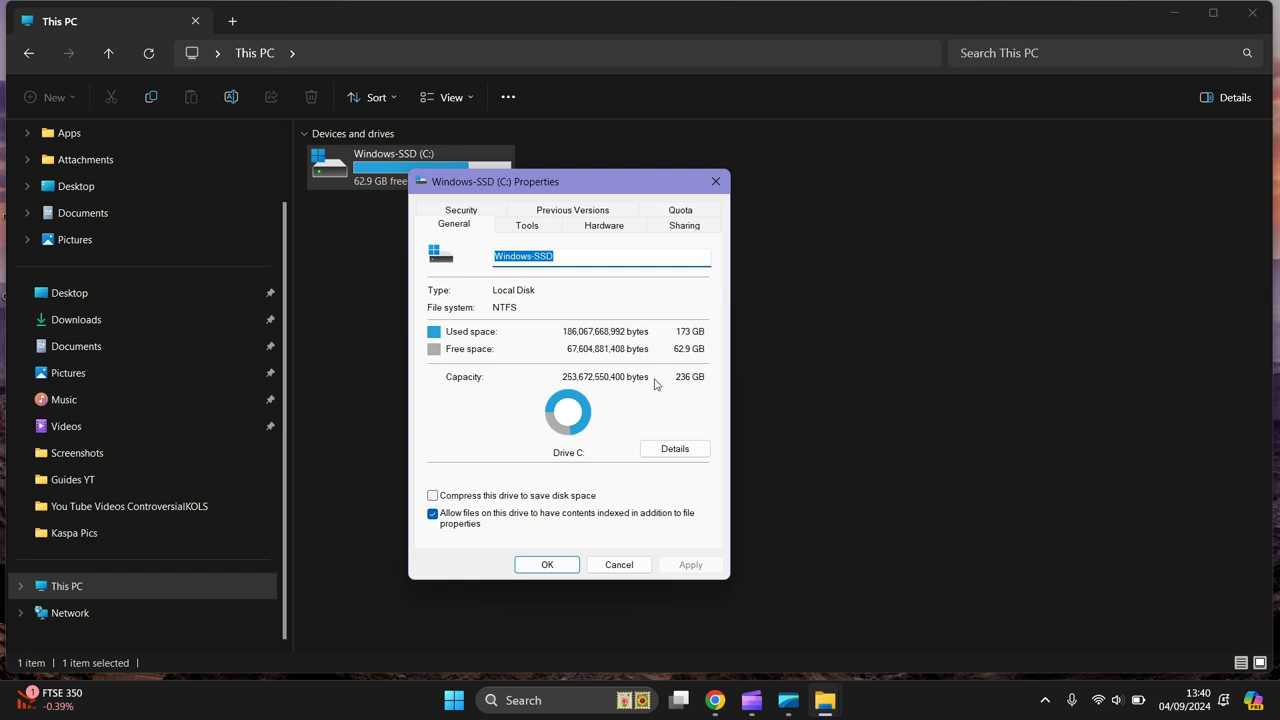
{"action": "left_click", "coordinate": [526, 227]}
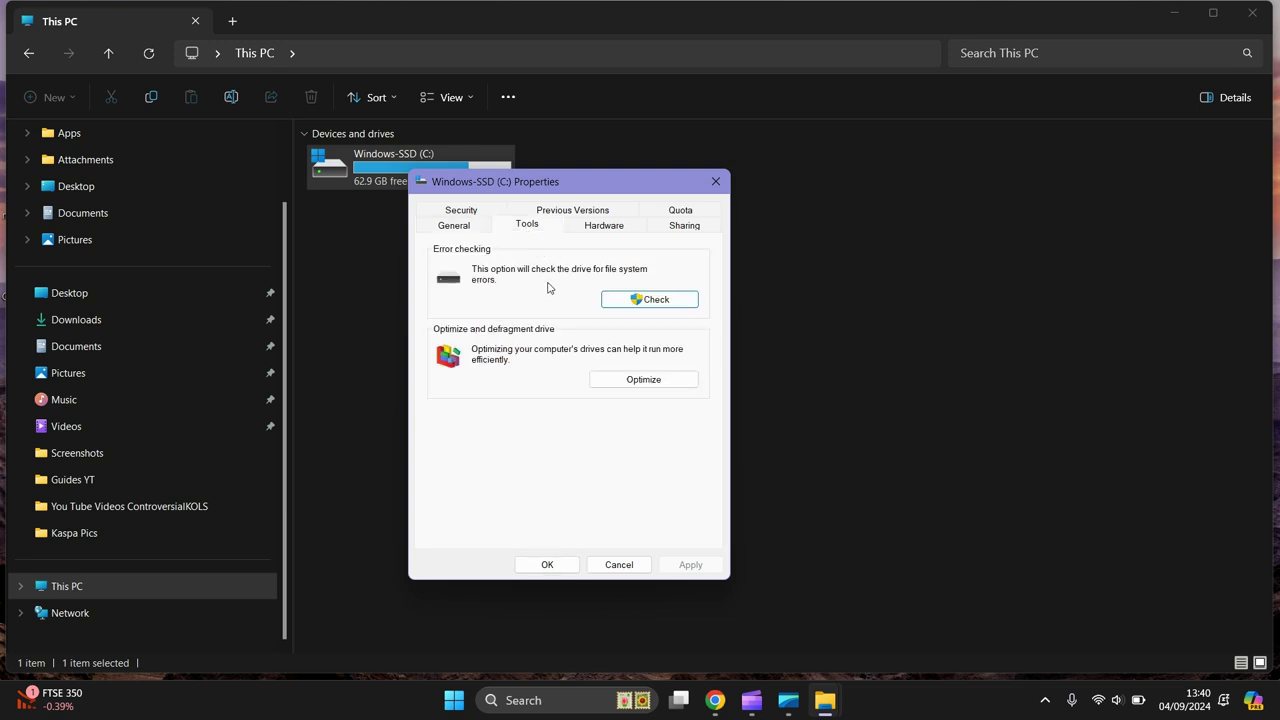
{"action": "left_click", "coordinate": [610, 302]}
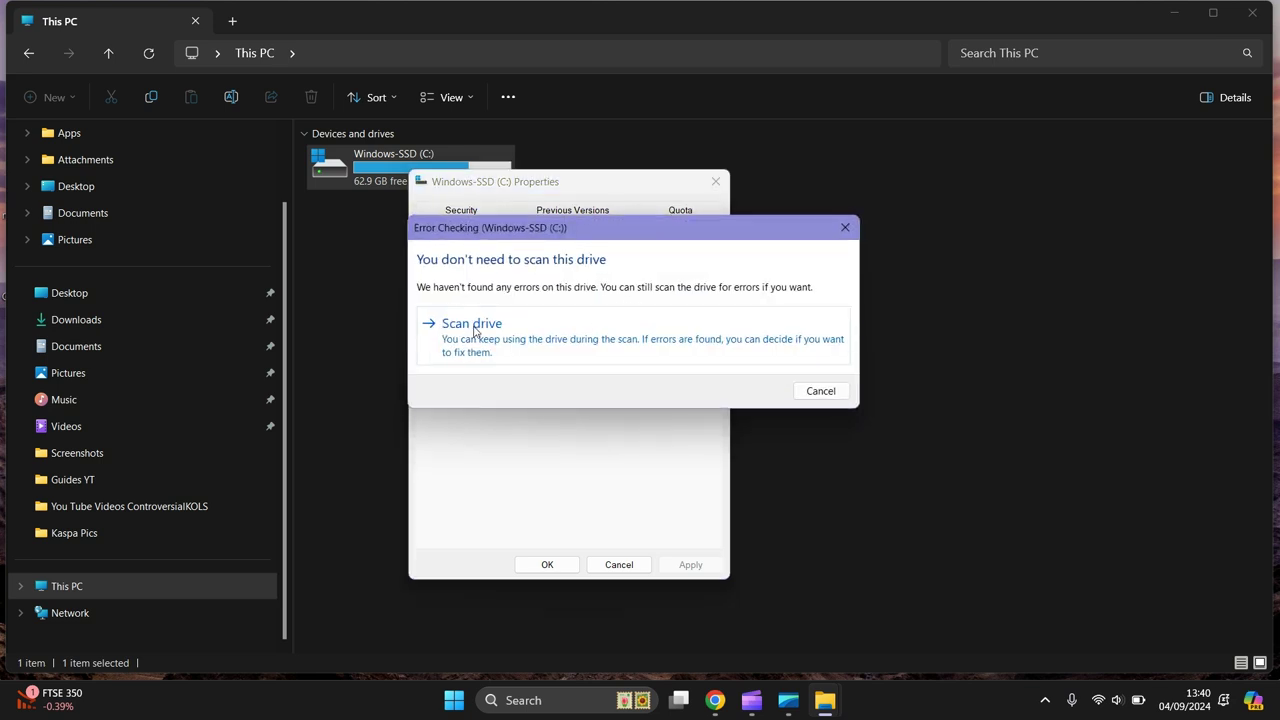
{"action": "left_click", "coordinate": [645, 329]}
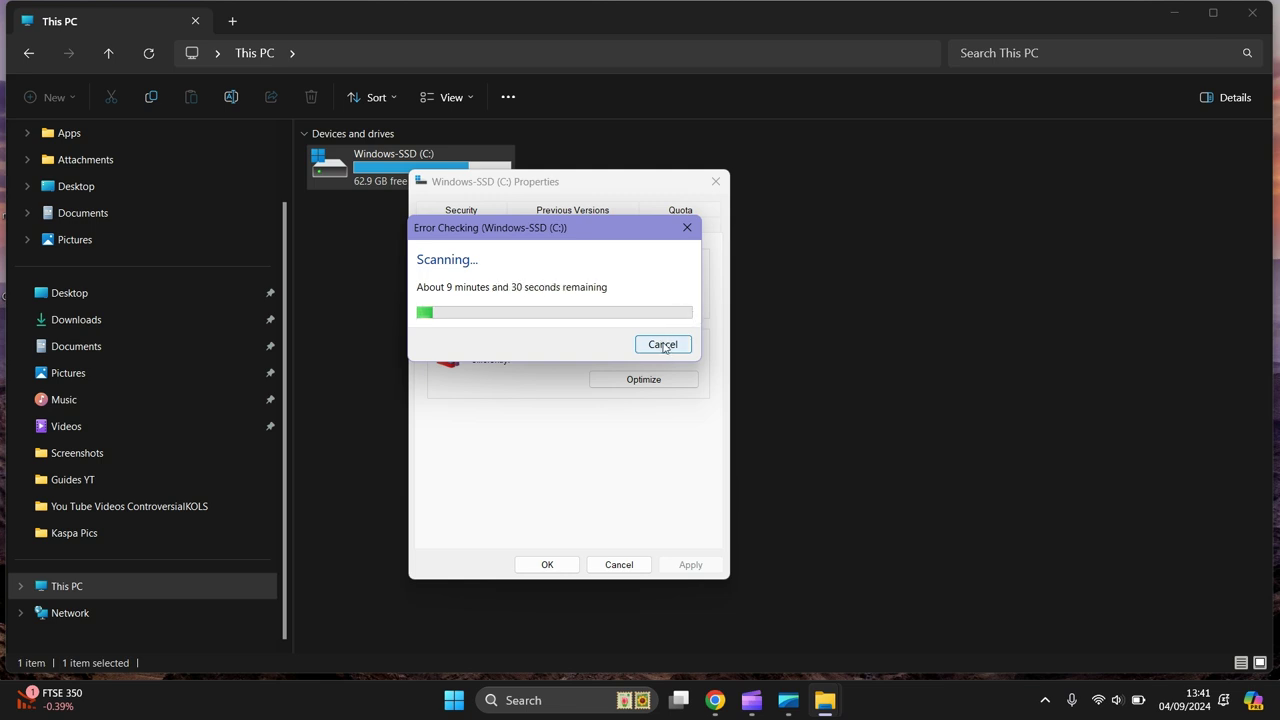
{"action": "left_click", "coordinate": [663, 345]}
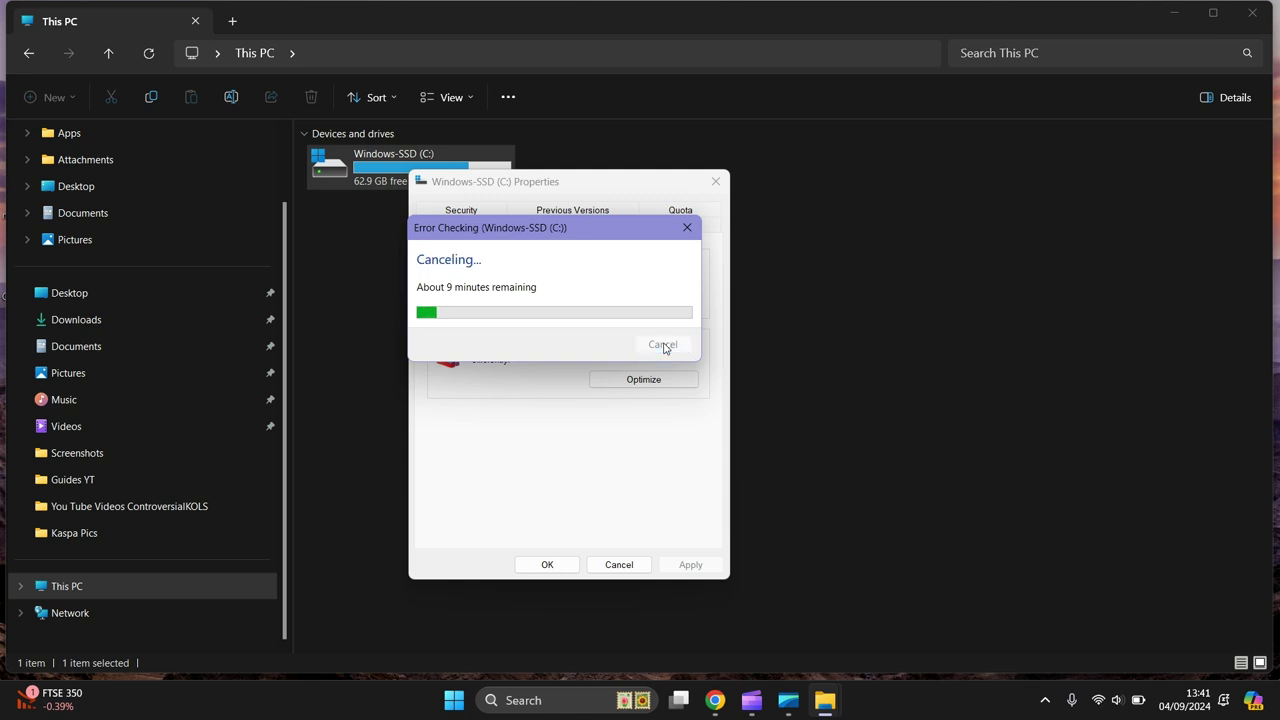
{"action": "left_click", "coordinate": [715, 181]}
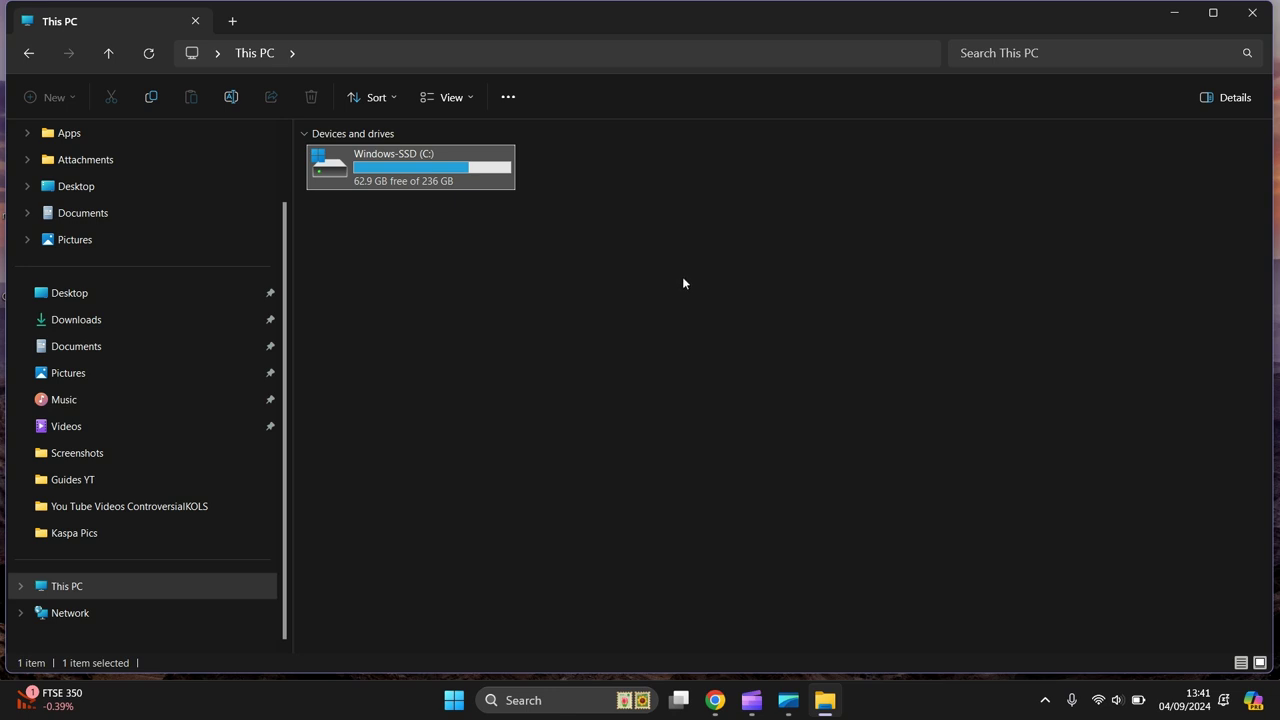
{"action": "left_click", "coordinate": [452, 702]}
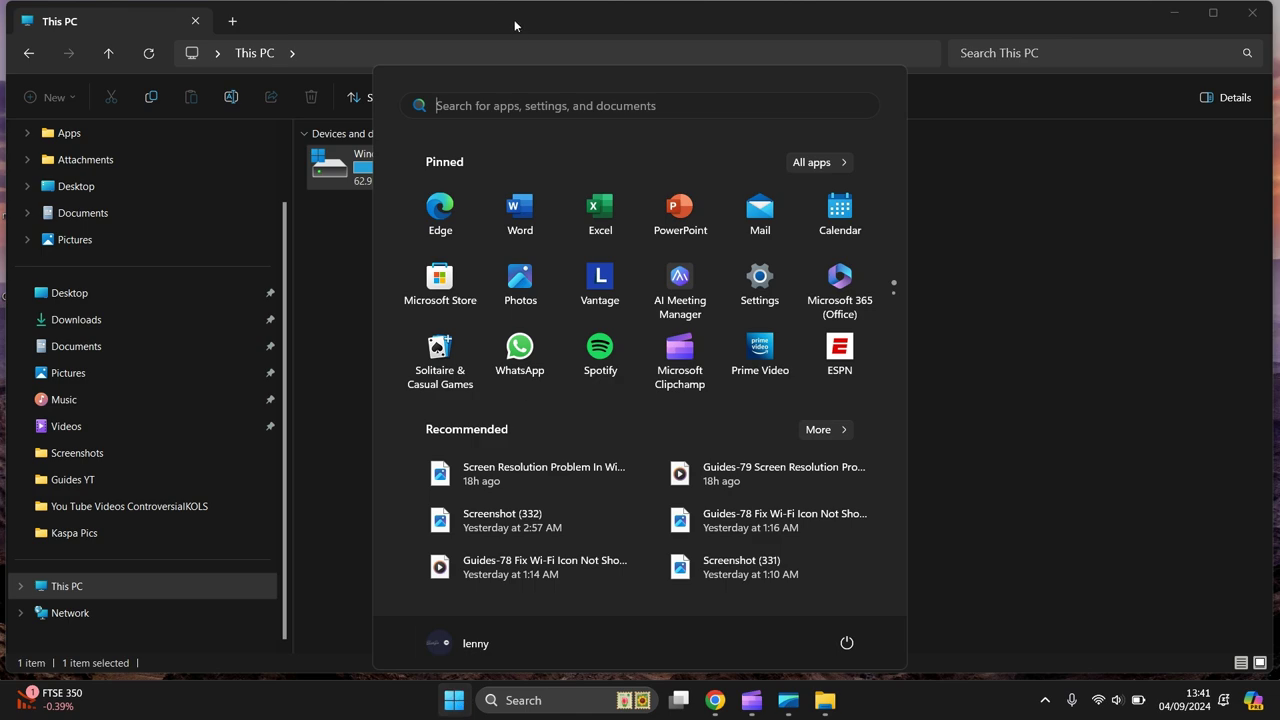
{"action": "type", "text": "cmd"}
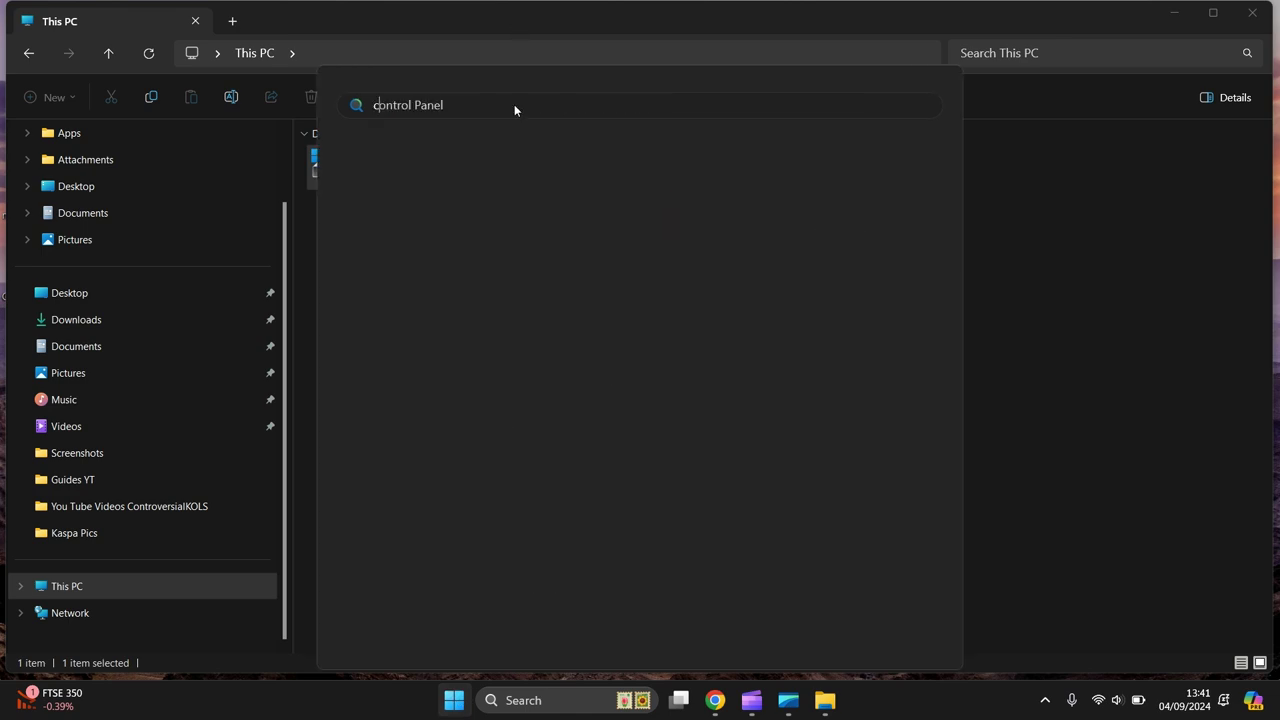
{"action": "left_click", "coordinate": [452, 236]}
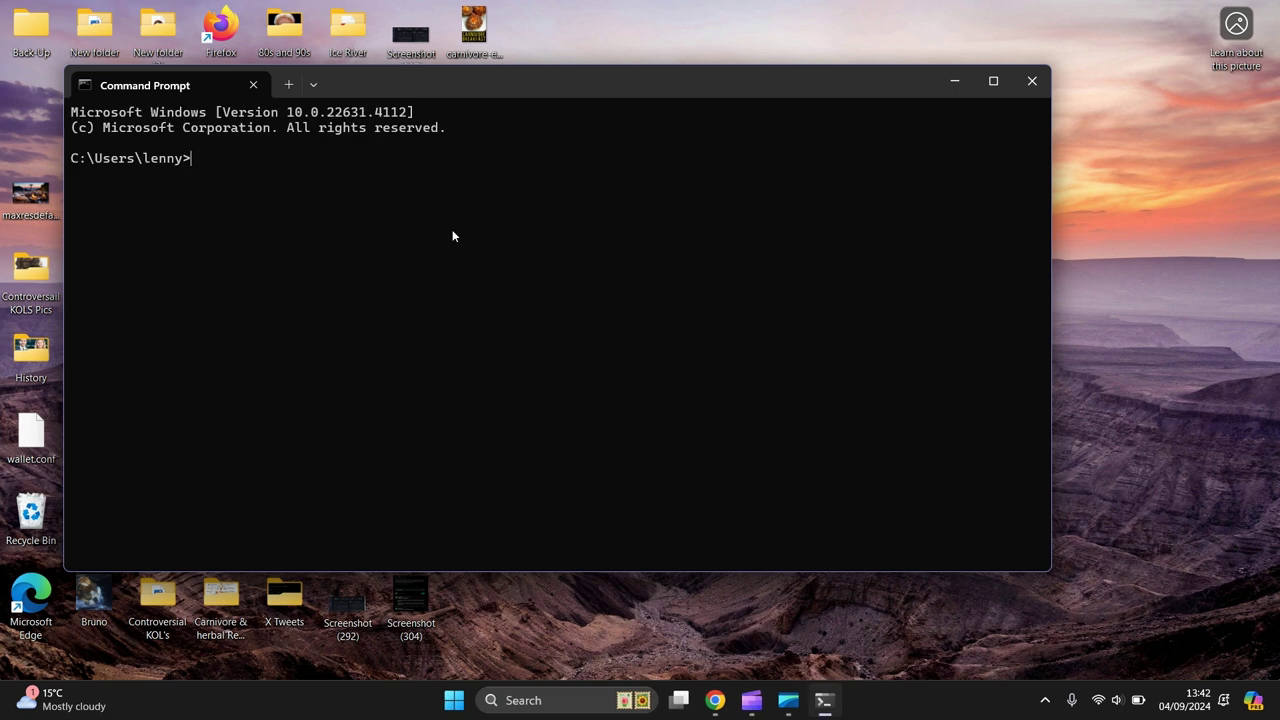
{"action": "left_click", "coordinate": [1036, 82]}
- Open Command Prompt as administrator, run sfc /scannow, and close the window during the verification
{"action": "left_click", "coordinate": [471, 700]}
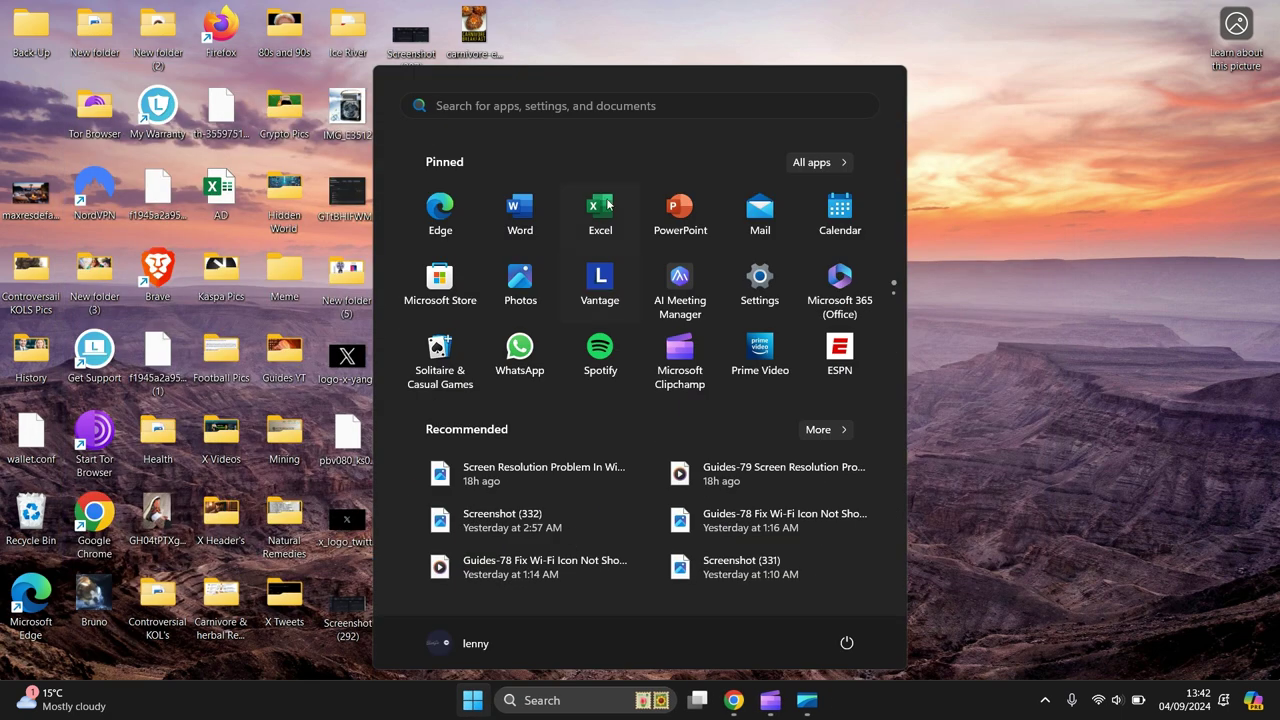
{"action": "type", "text": "cmd"}
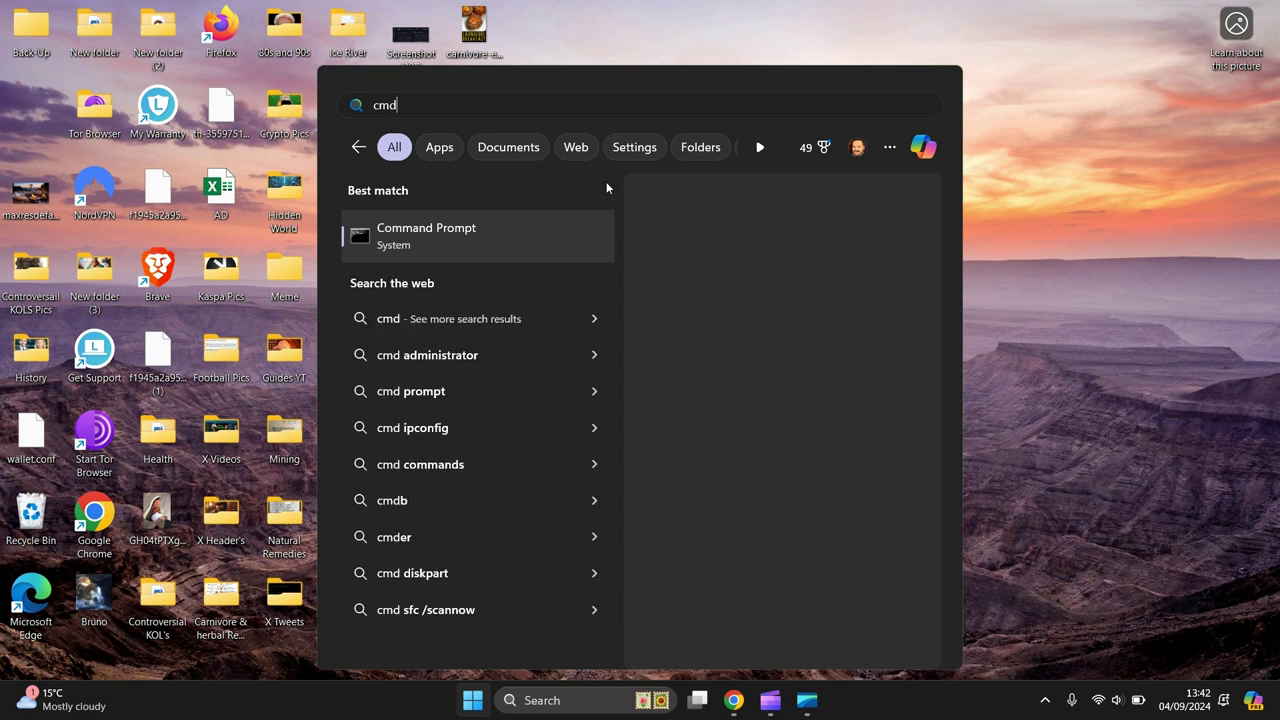
{"action": "right_click", "coordinate": [437, 232]}
{"action": "left_click", "coordinate": [692, 386]}
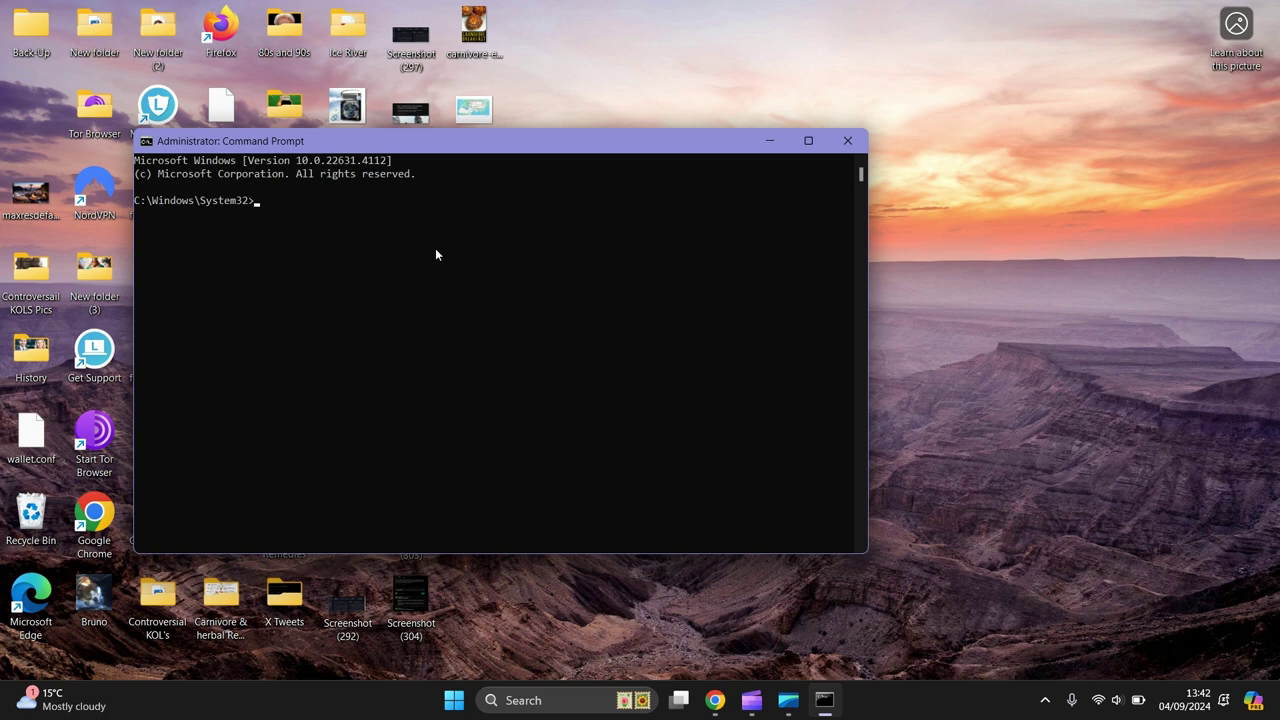
{"action": "type", "text": "sfc /scannow"}
{"action": "key", "text": "Return"}
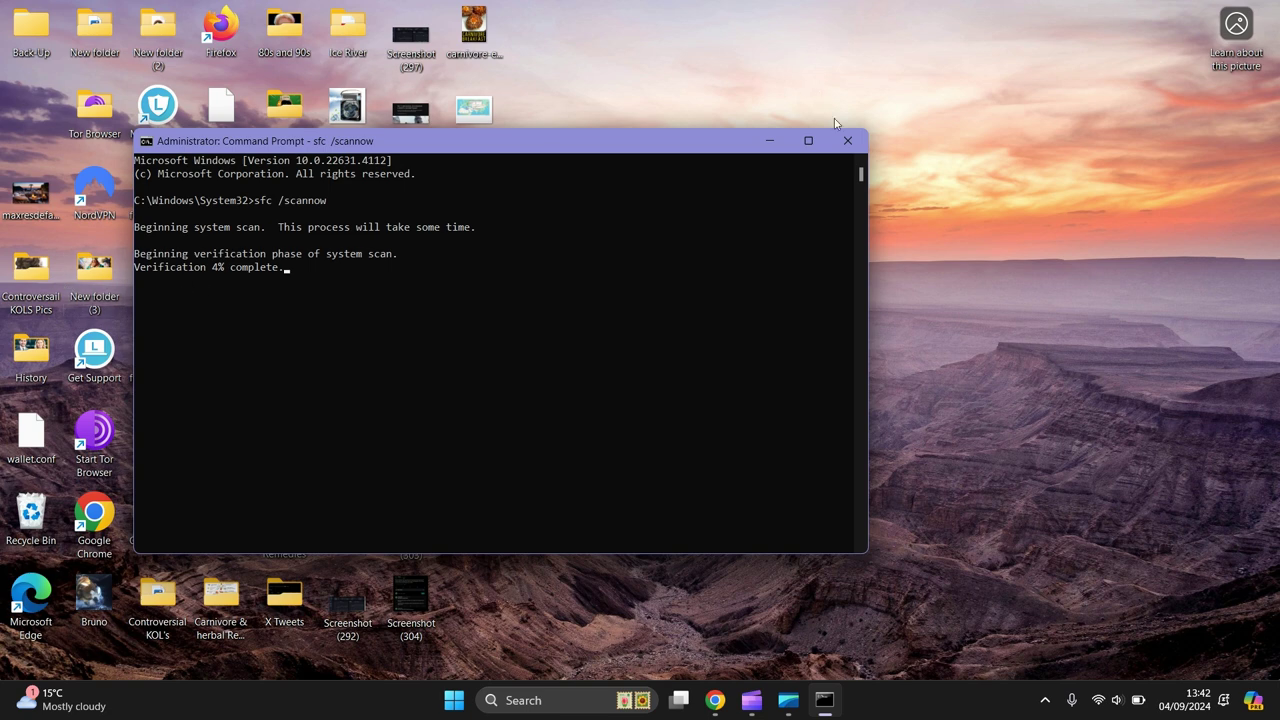
{"action": "left_click", "coordinate": [848, 142]}
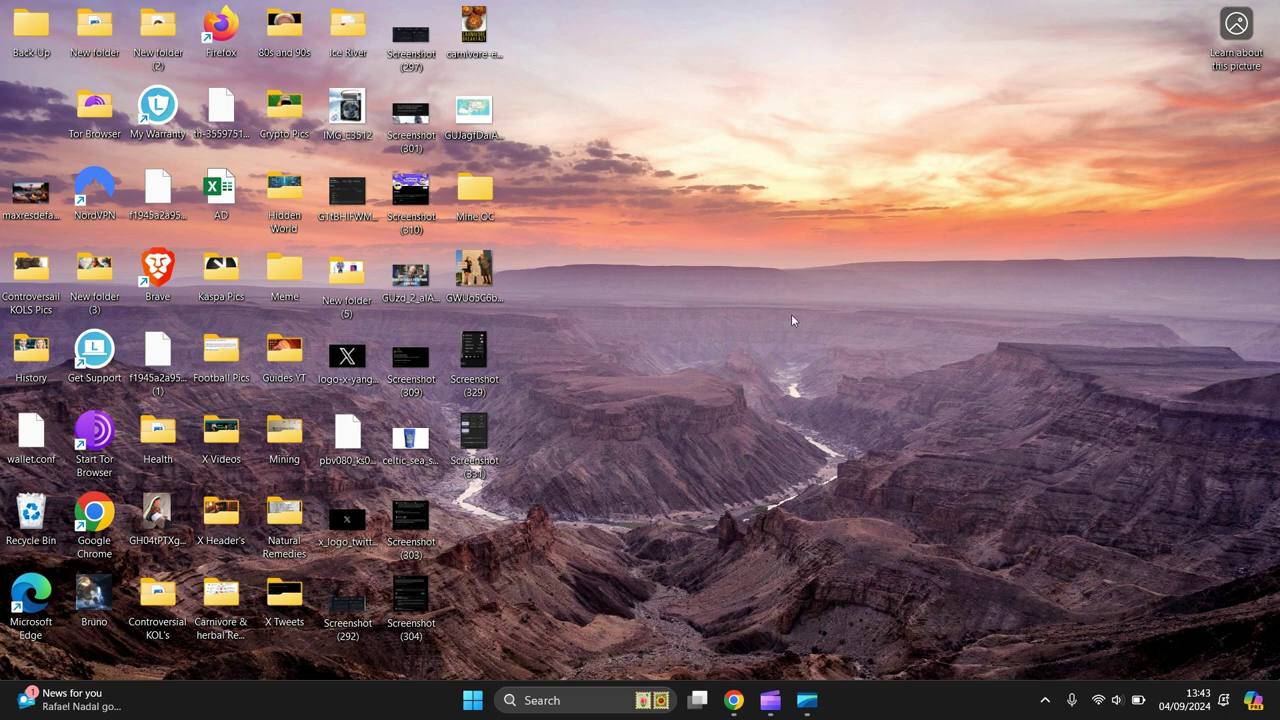
- Open Disk Cleanup for the Windows-SSD (C:) drive and add the Recycle Bin to the files to delete
{"action": "left_click", "coordinate": [474, 703]}
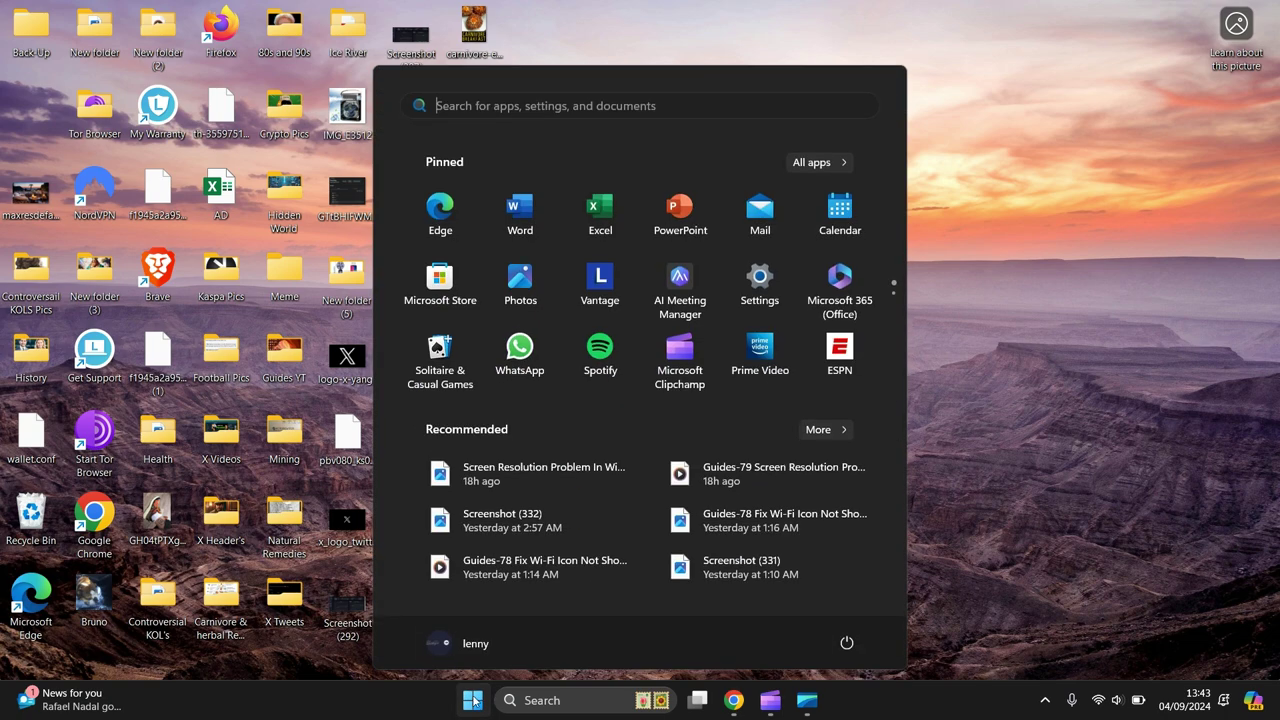
{"action": "left_click", "coordinate": [572, 106]}
{"action": "type", "text": "disk"}
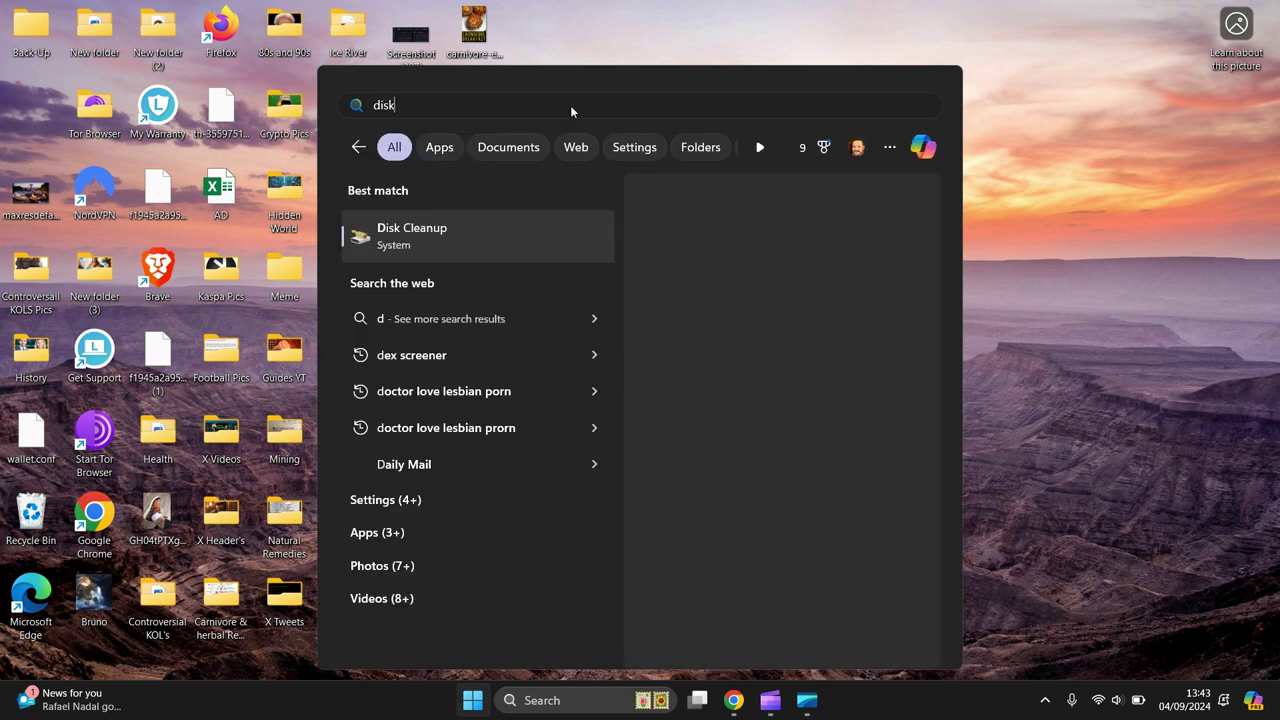
{"action": "left_click", "coordinate": [481, 238]}
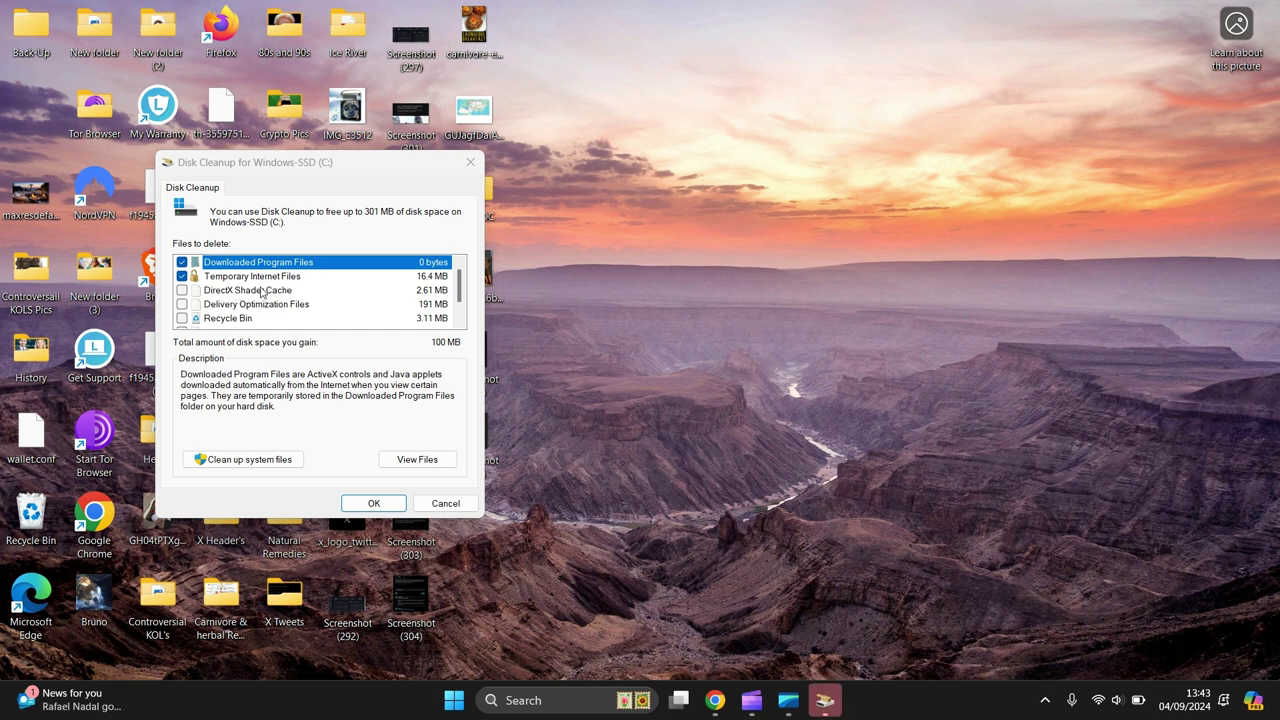
{"action": "left_click", "coordinate": [182, 318]}
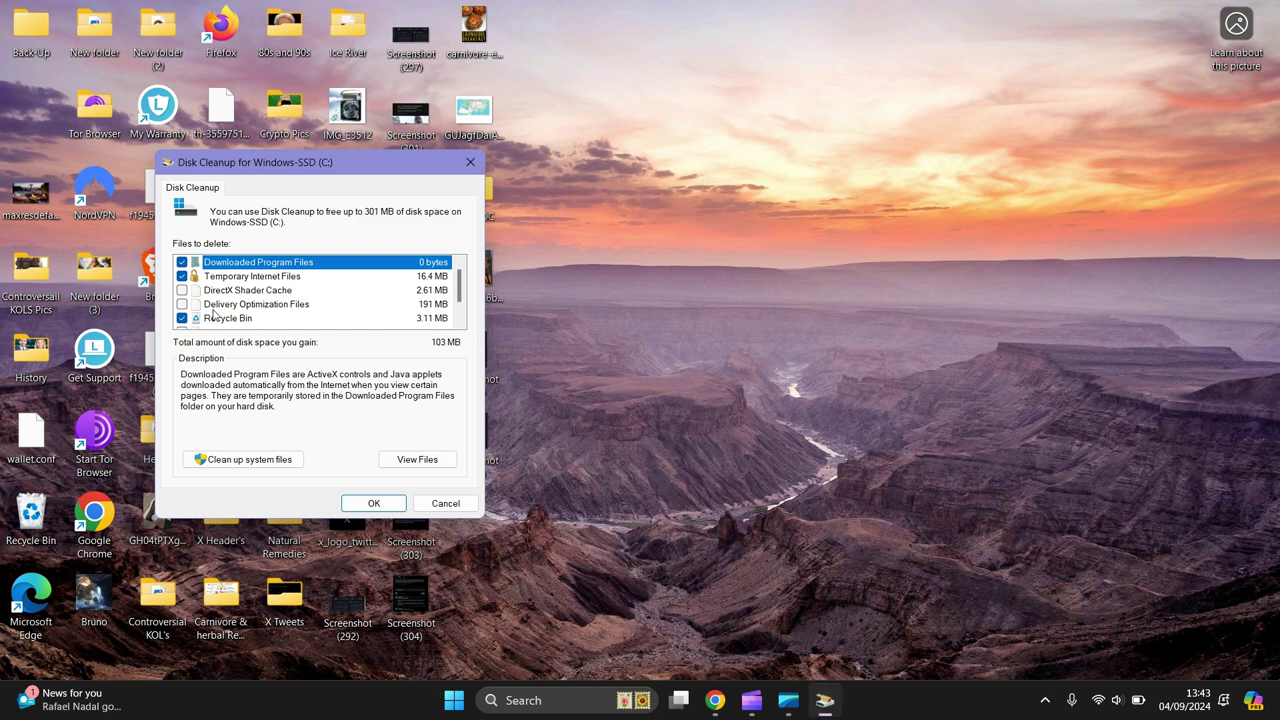
{"action": "scroll", "coordinate": [290, 290], "scroll_direction": "down", "scroll_amount": 1}
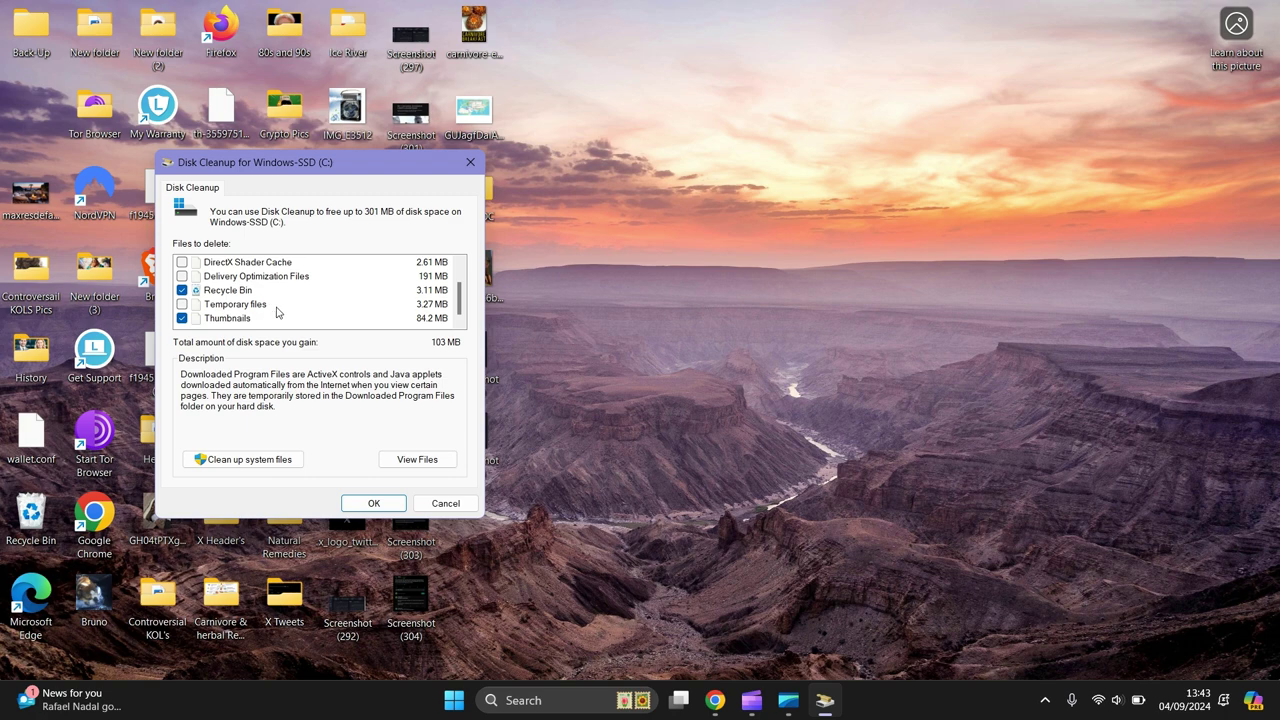
- Include system files in the cleanup of the C: drive and permanently delete the file categories selected by default
{"action": "left_click", "coordinate": [259, 459]}
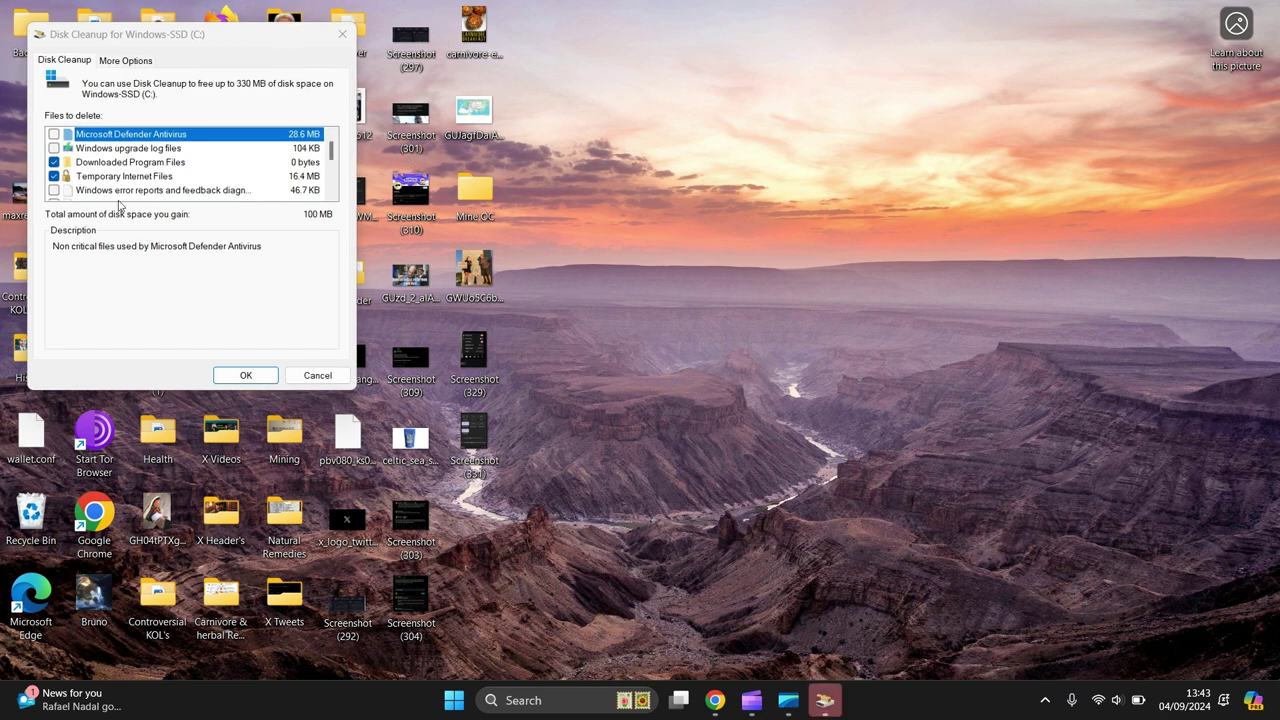
{"action": "left_click", "coordinate": [246, 376]}
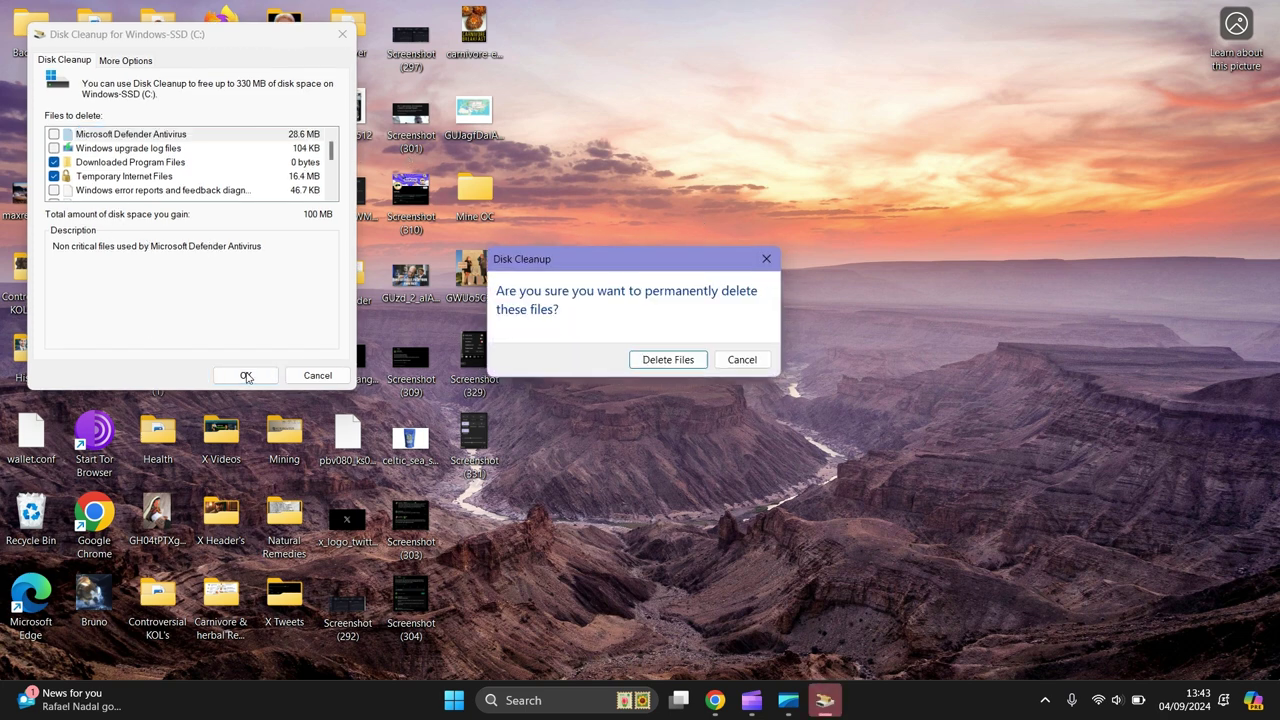
{"action": "left_click", "coordinate": [661, 360]}
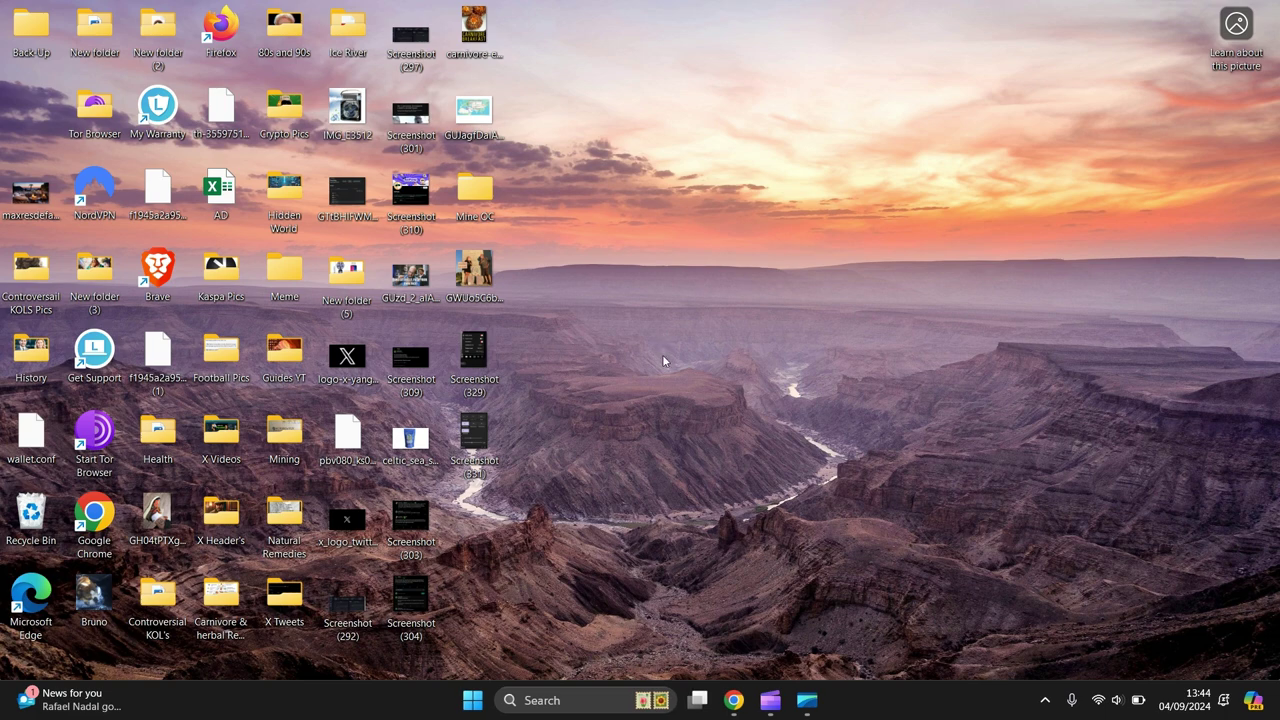
- Search Windows for the defragmentation tool using "disk frag"
{"action": "left_click", "coordinate": [472, 700]}
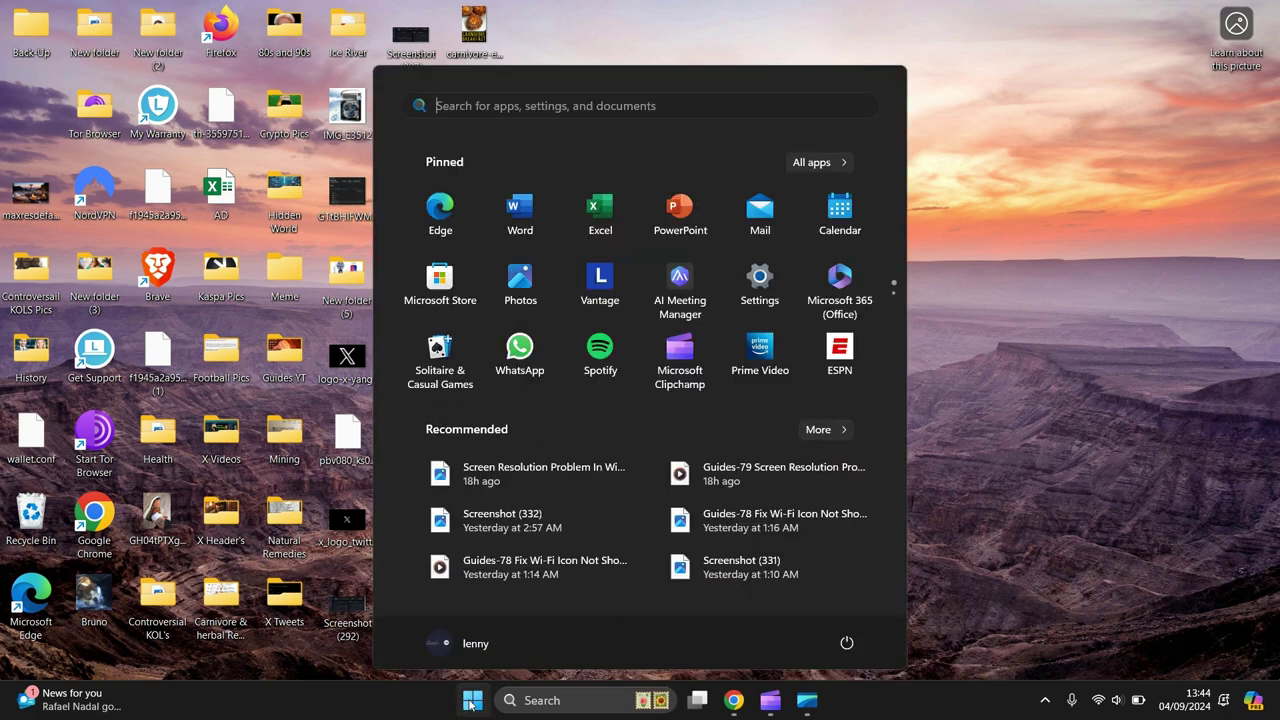
{"action": "type", "text": "disk"}
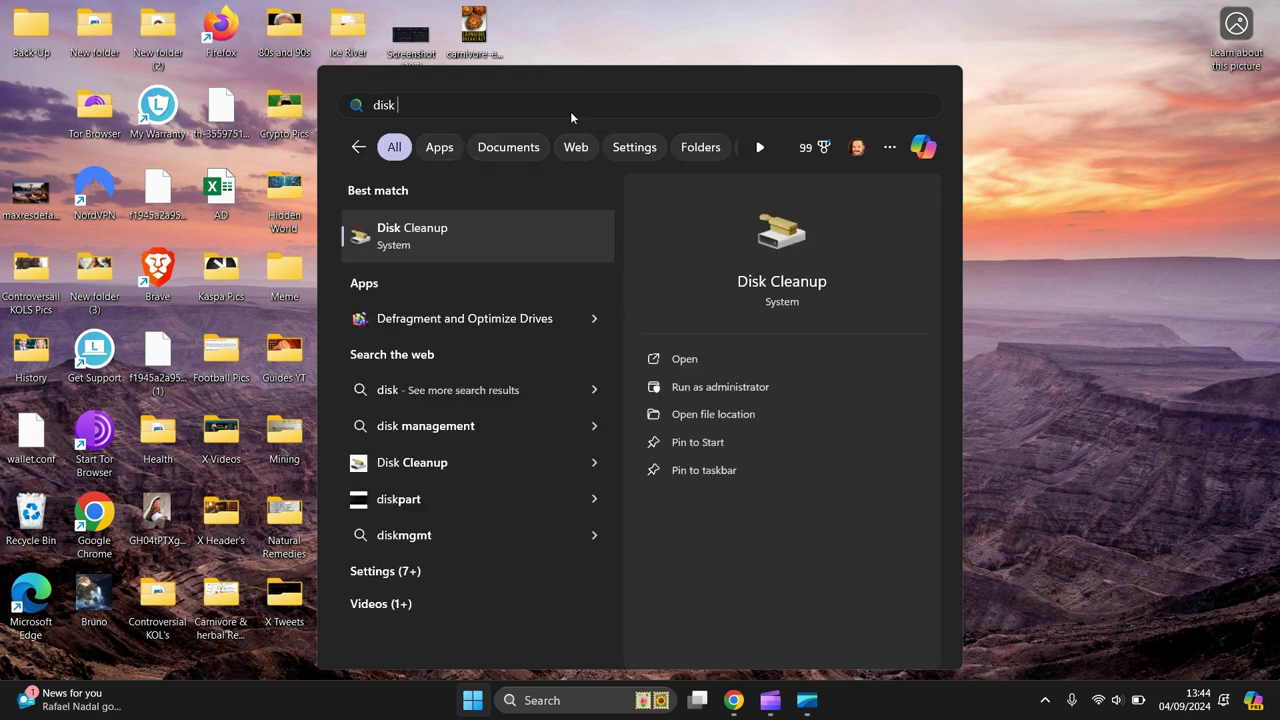
{"action": "type", "text": " fa"}
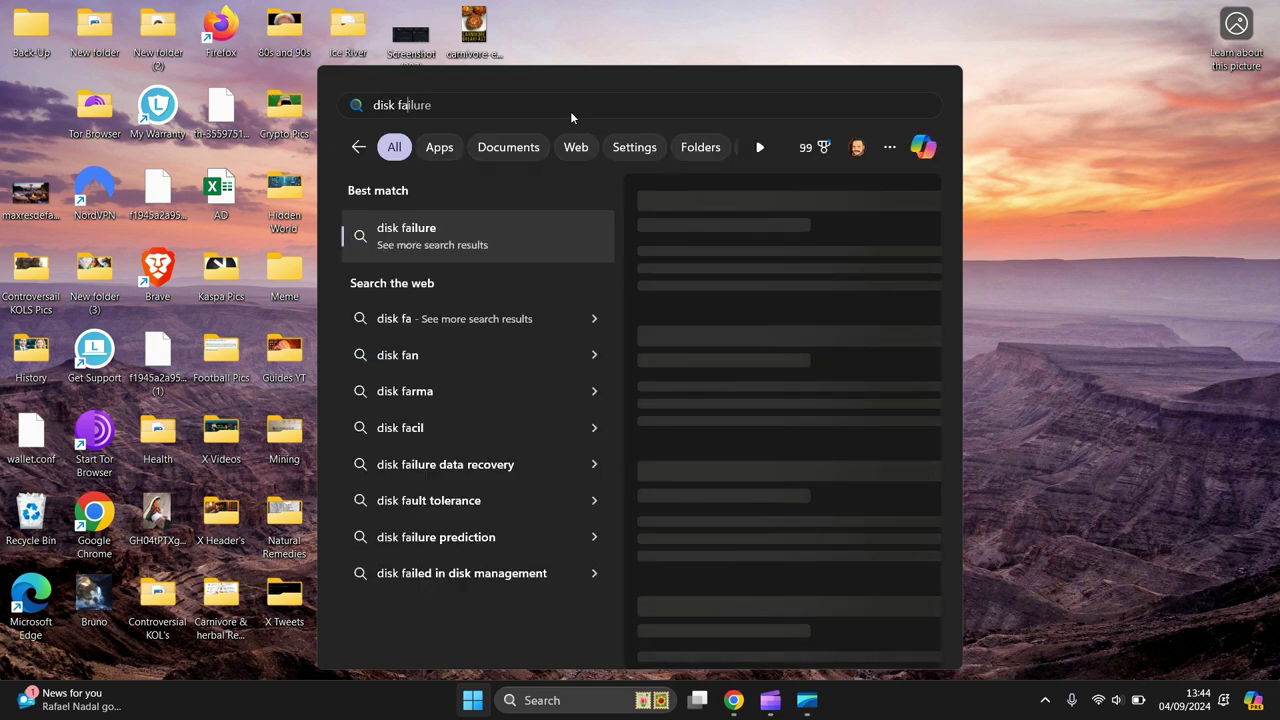
{"action": "key", "text": "BackSpace"}
{"action": "key", "text": "BackSpace"}
{"action": "type", "text": "fag"}
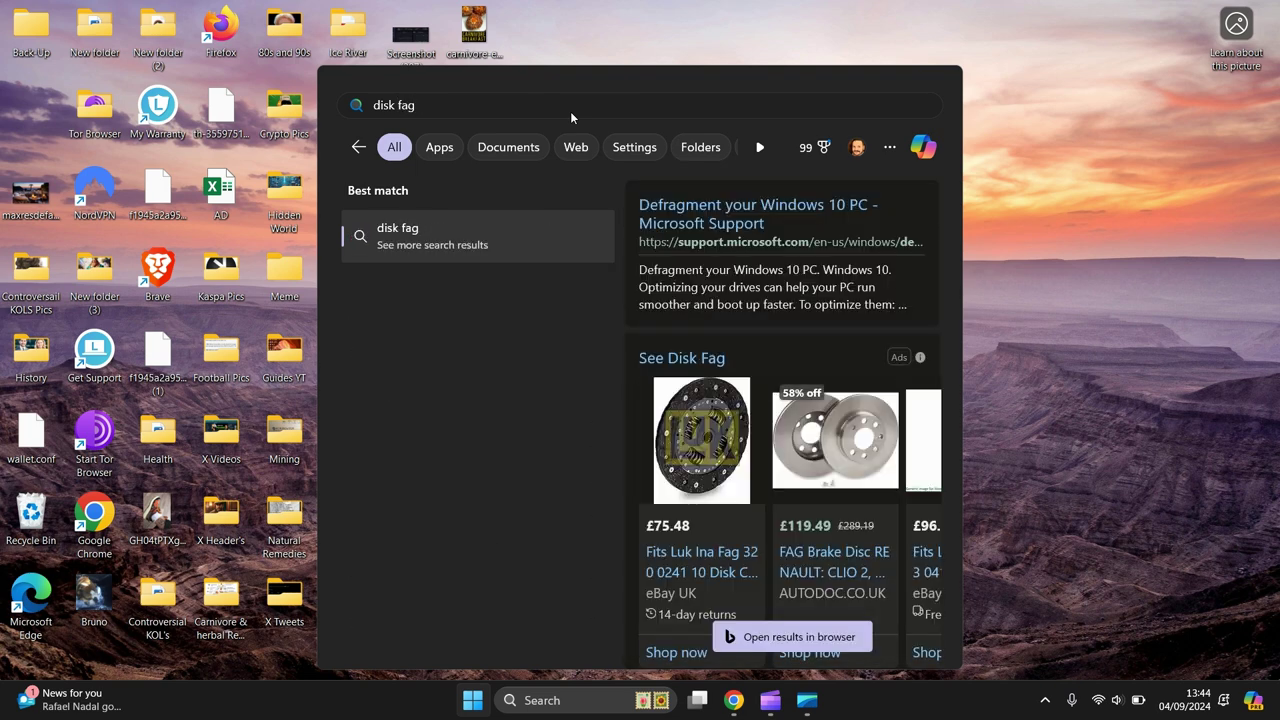
{"action": "key", "text": "BackSpace"}
{"action": "key", "text": "BackSpace"}
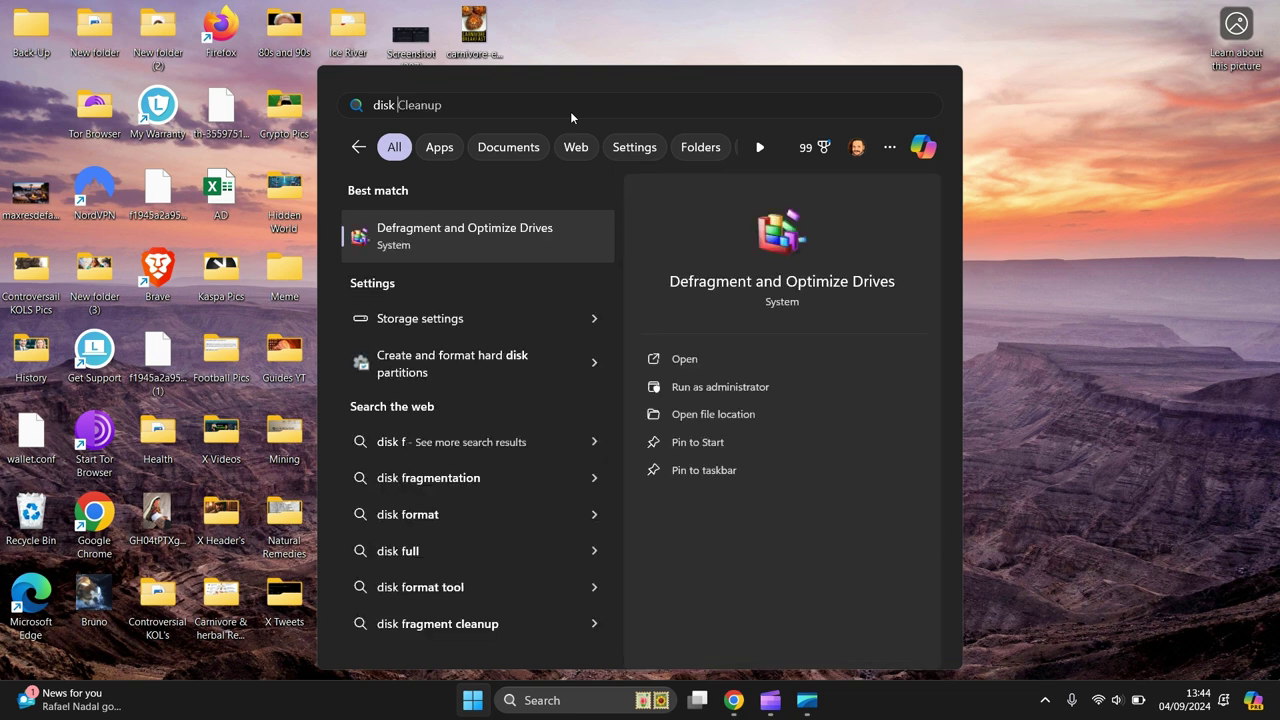
{"action": "type", "text": "rag"}
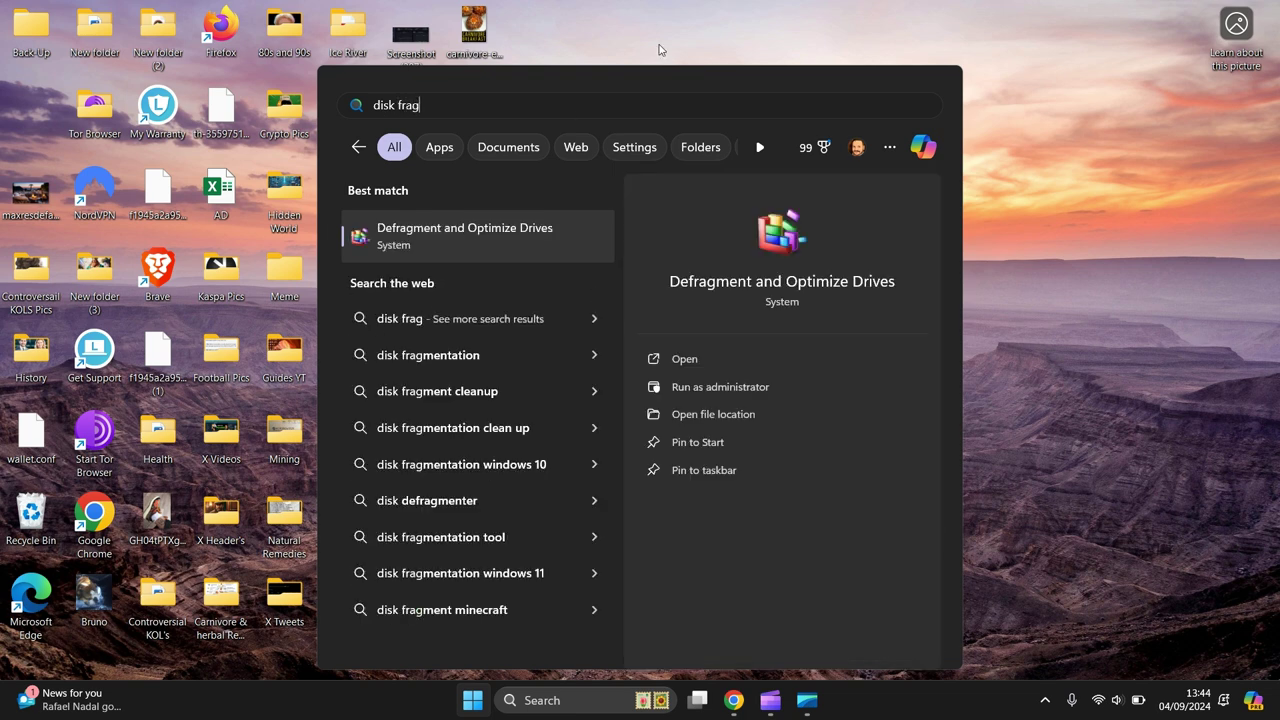
- Open Defragment and Optimize Drives, optimize the Windows-SSD (C:) drive, and close the tool
{"action": "left_click", "coordinate": [494, 238]}
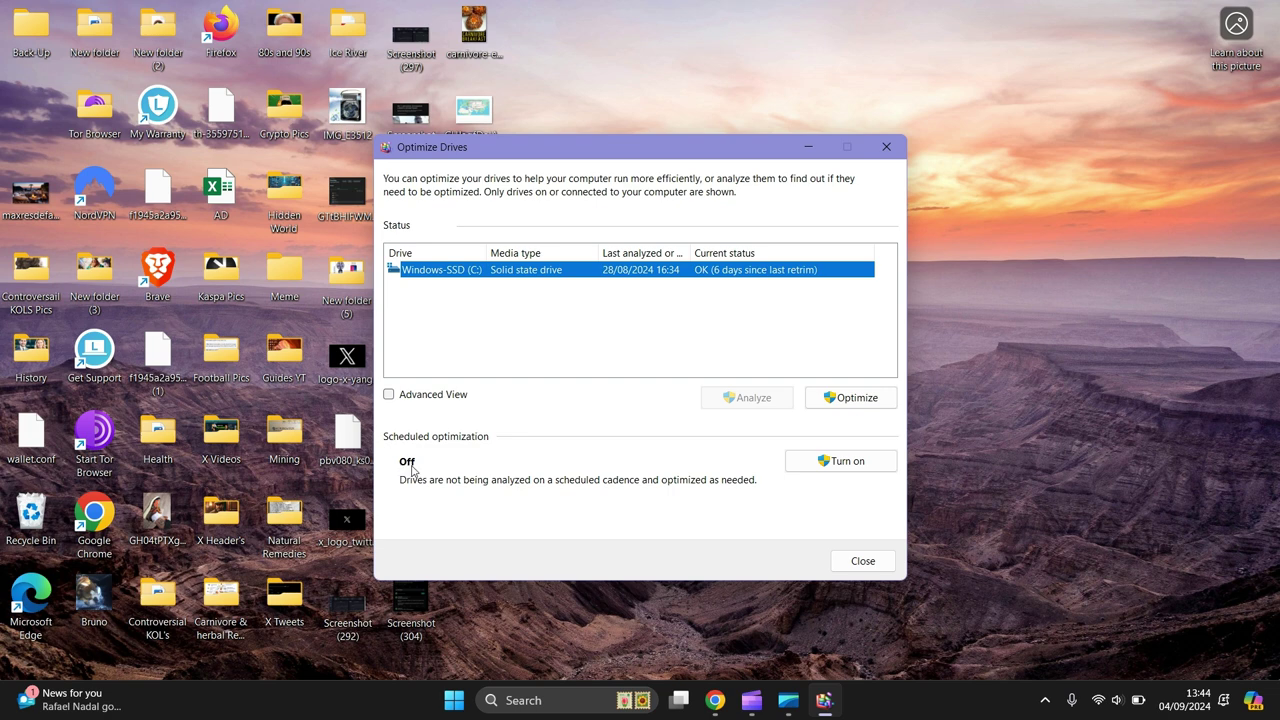
{"action": "left_click", "coordinate": [846, 398]}
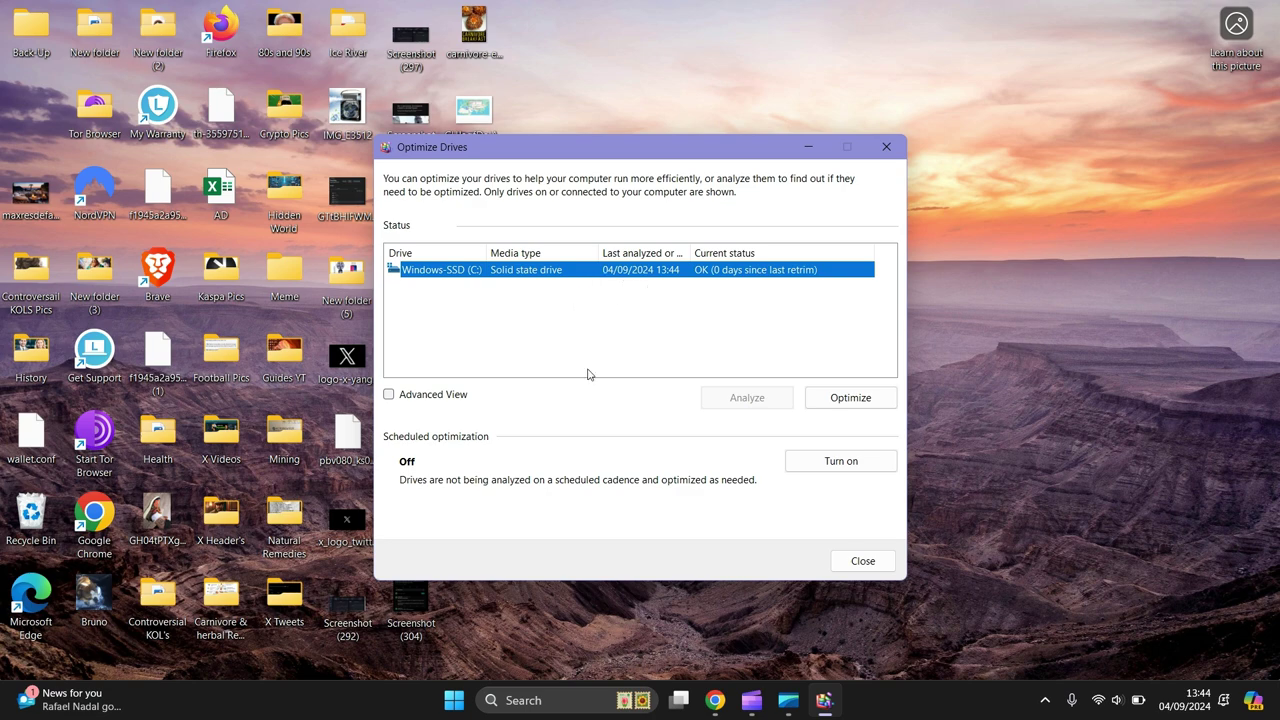
{"action": "left_click", "coordinate": [898, 150]}
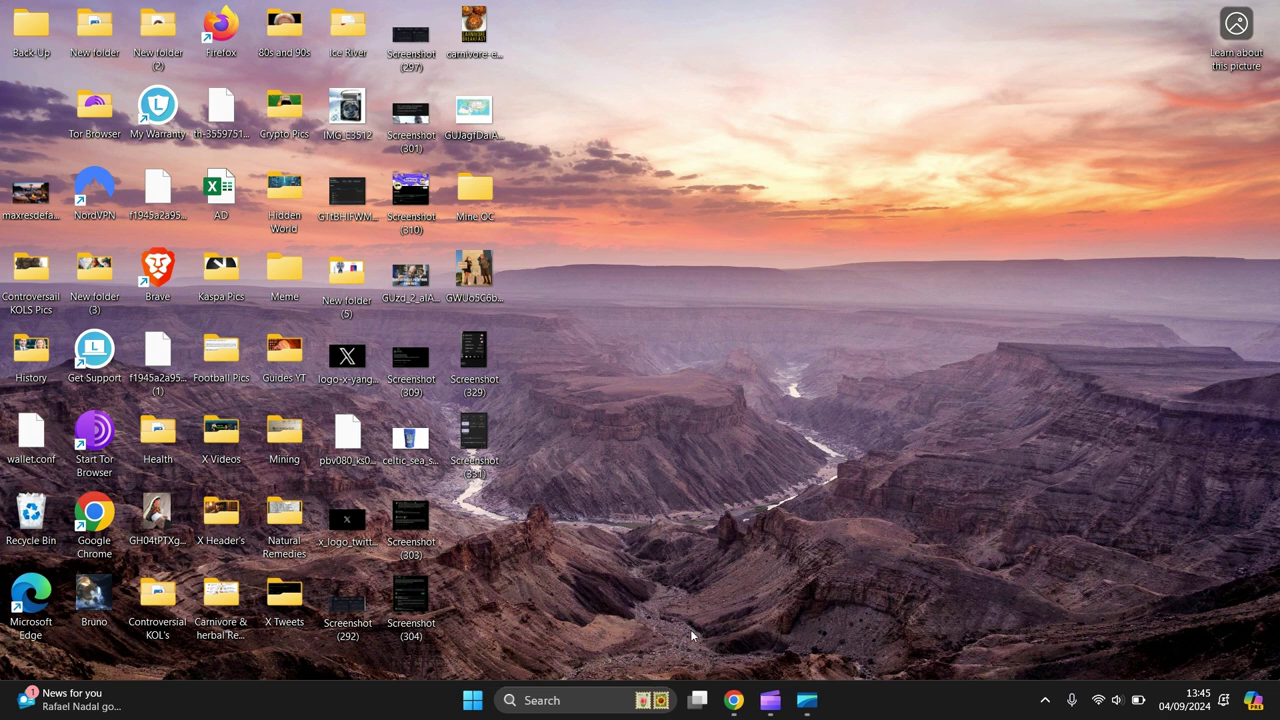